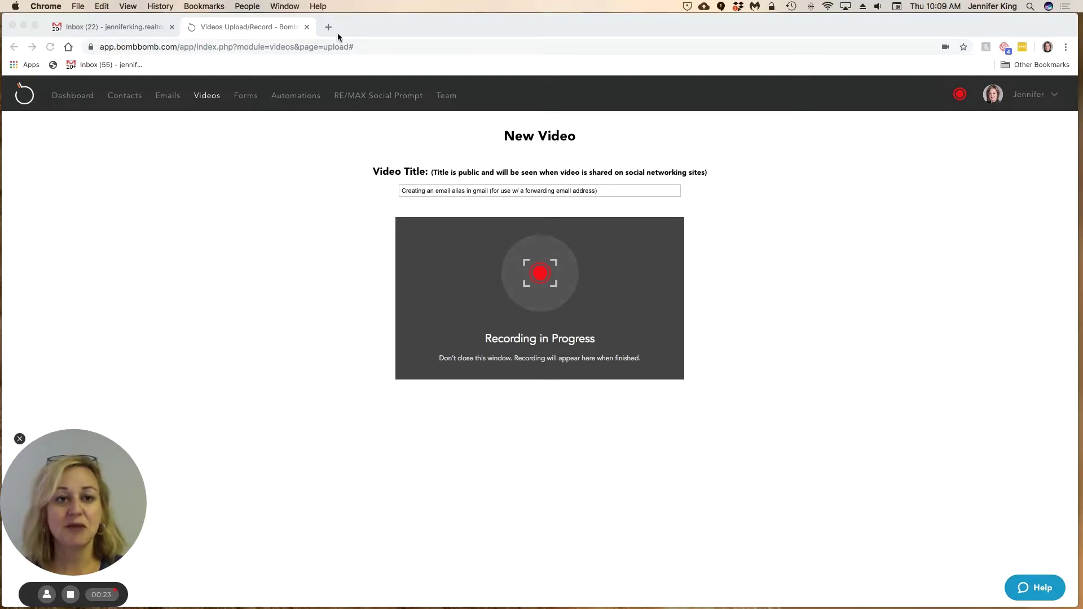
- Switch to the Gmail inbox tab while the BombBomb recording keeps running
click(122, 29)
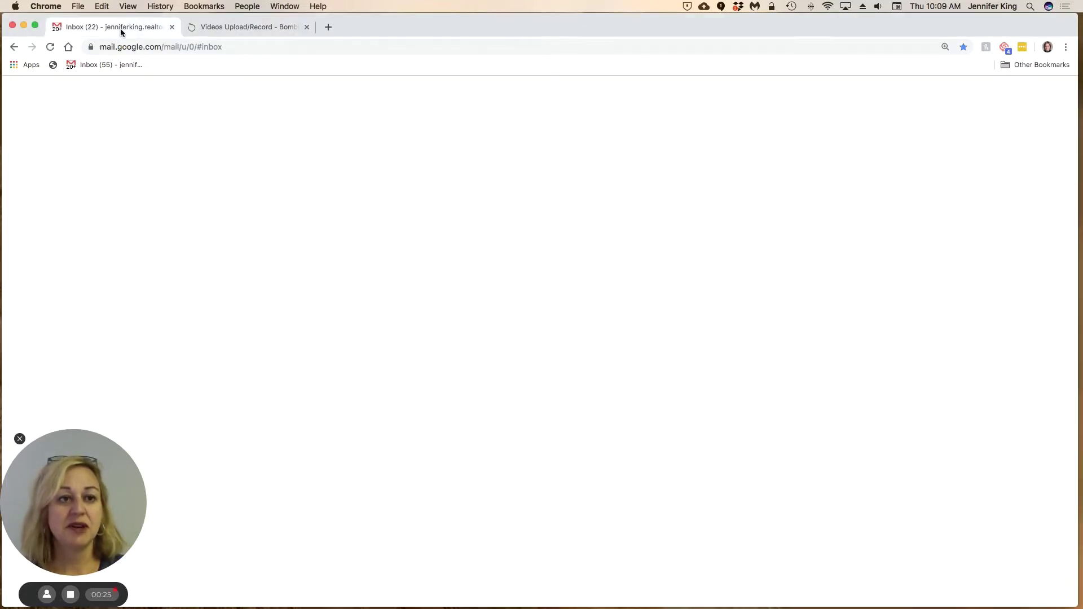
- Open the Google Account site in a new tab and scroll Security to Signing in to Google
click(327, 27)
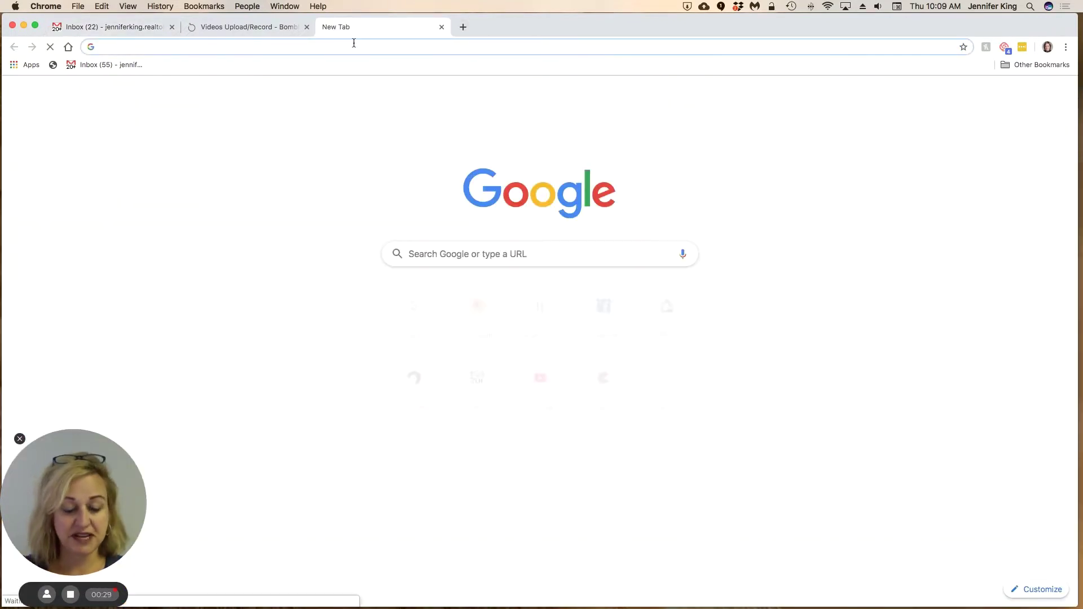
text(account)
key(Return)
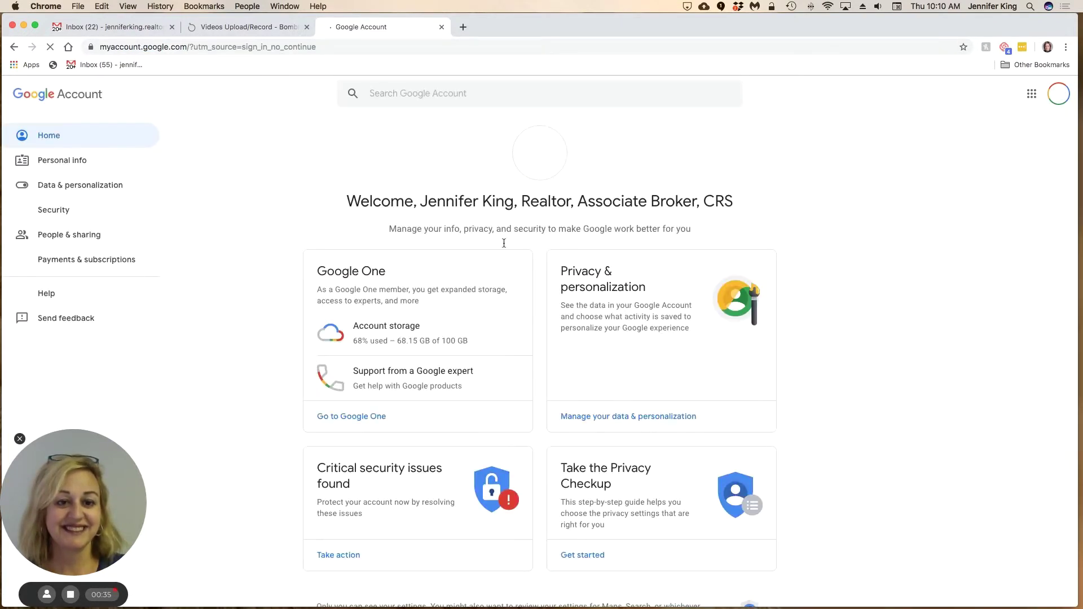
click(57, 214)
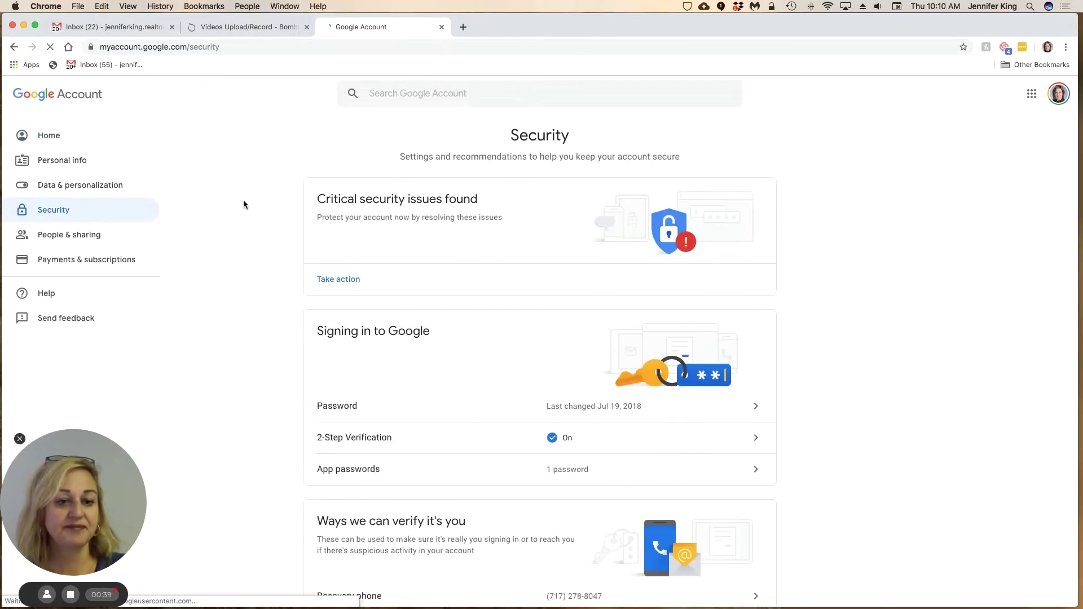
scroll(385, 239, down, 3)
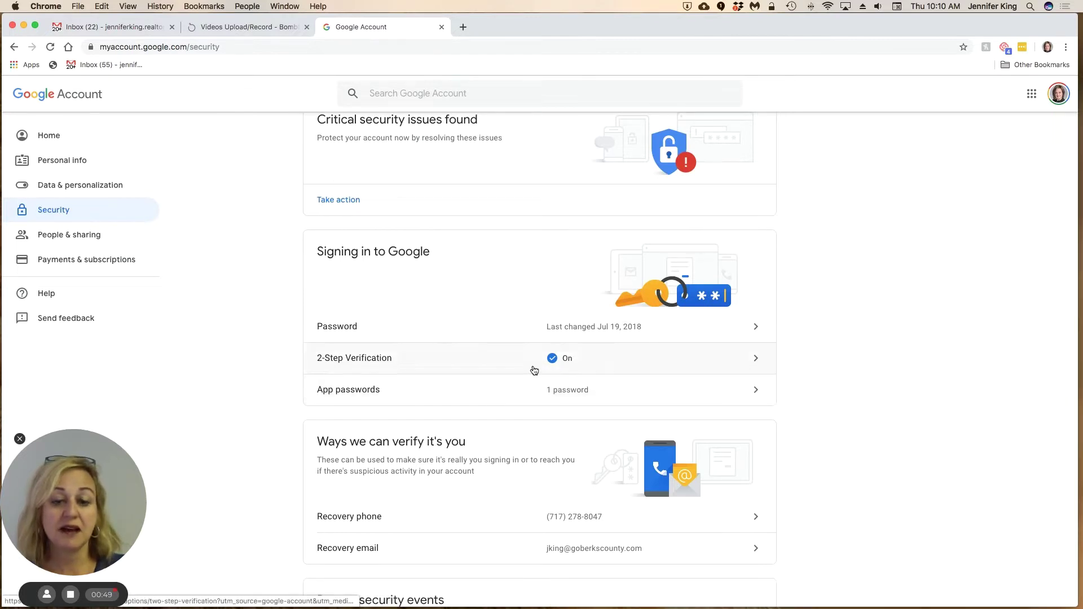
- Re-enter the account password to get into the App passwords page
click(420, 397)
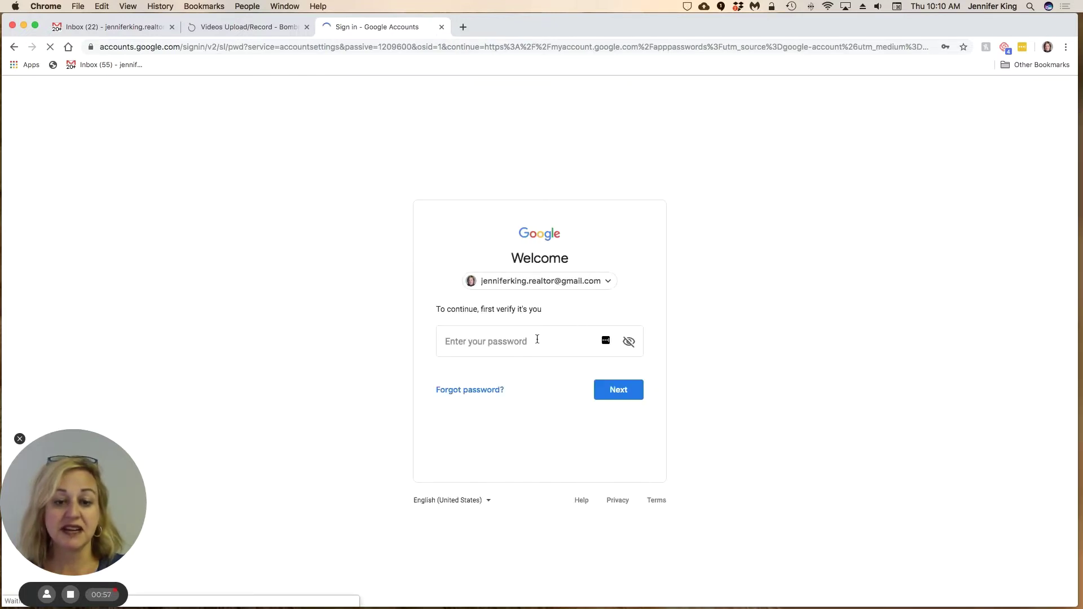
click(537, 338)
text(••••••)
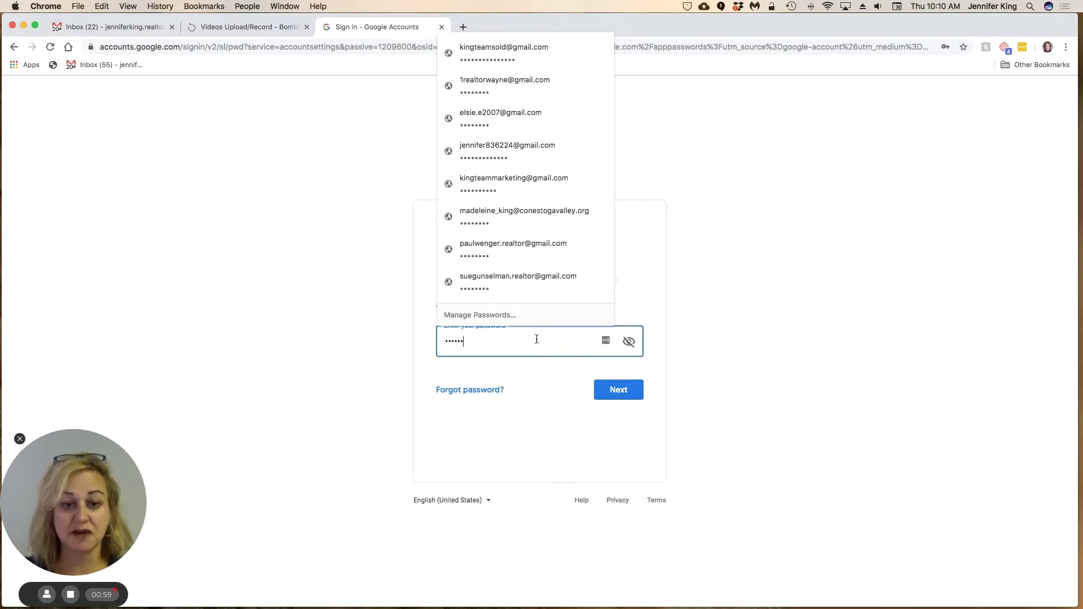
text(••••••)
click(623, 392)
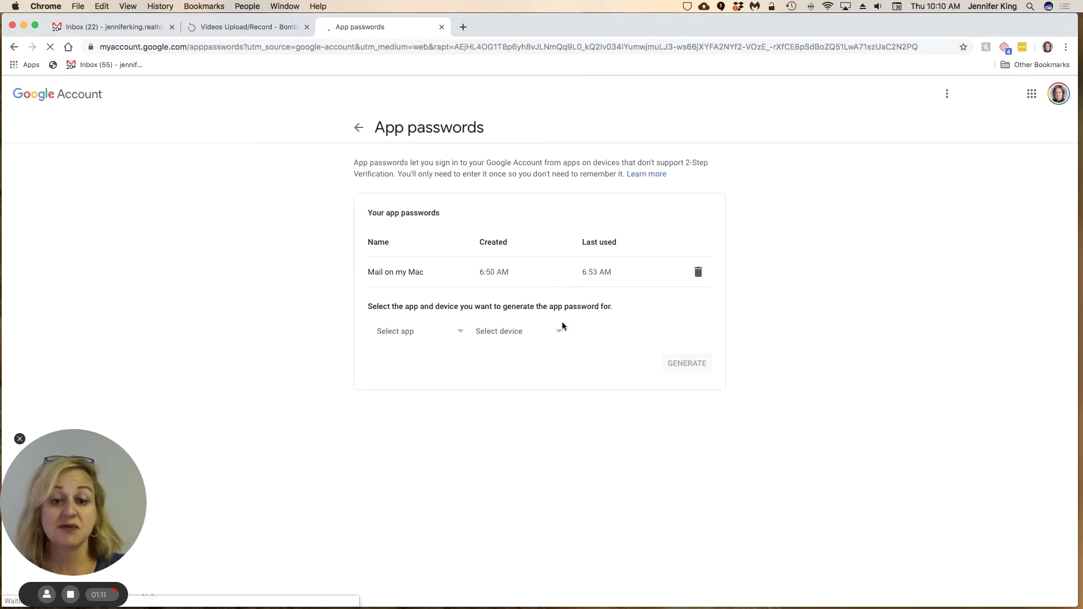
- Generate a new app password for Mail on Mac
click(459, 338)
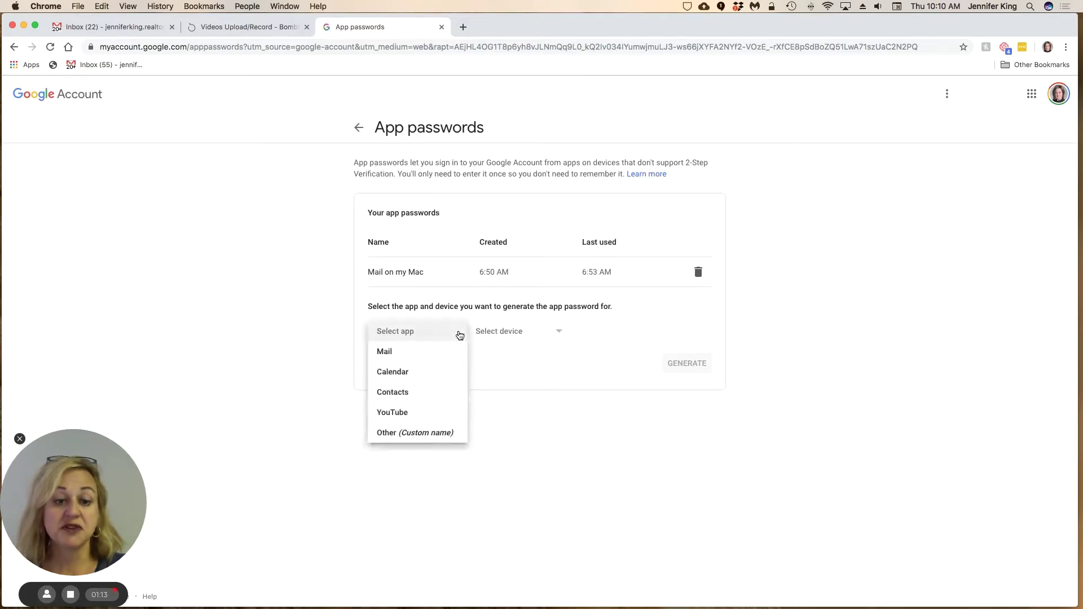
click(430, 353)
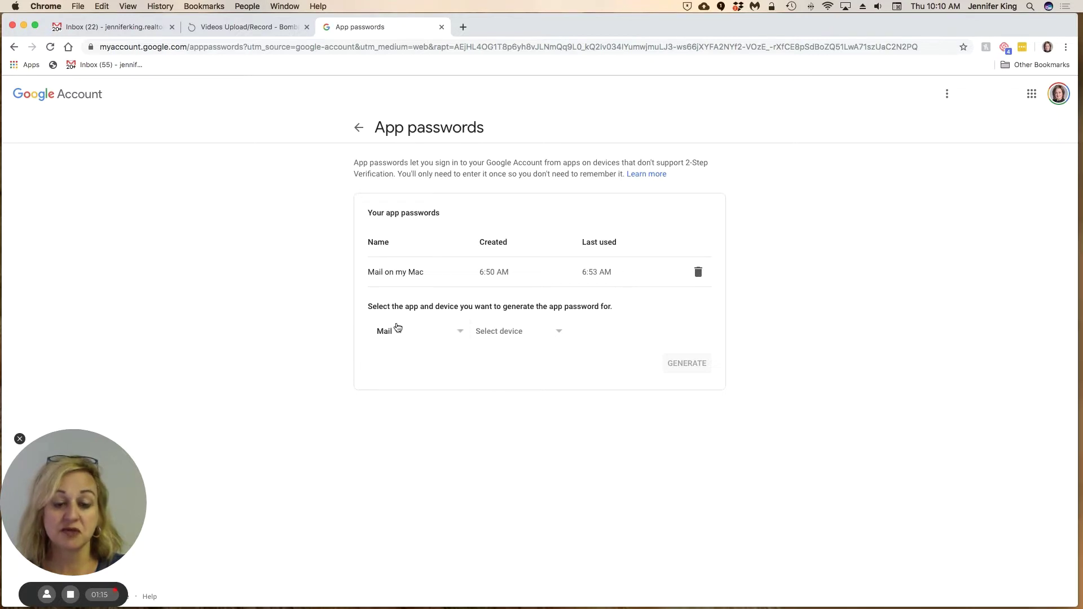
click(526, 334)
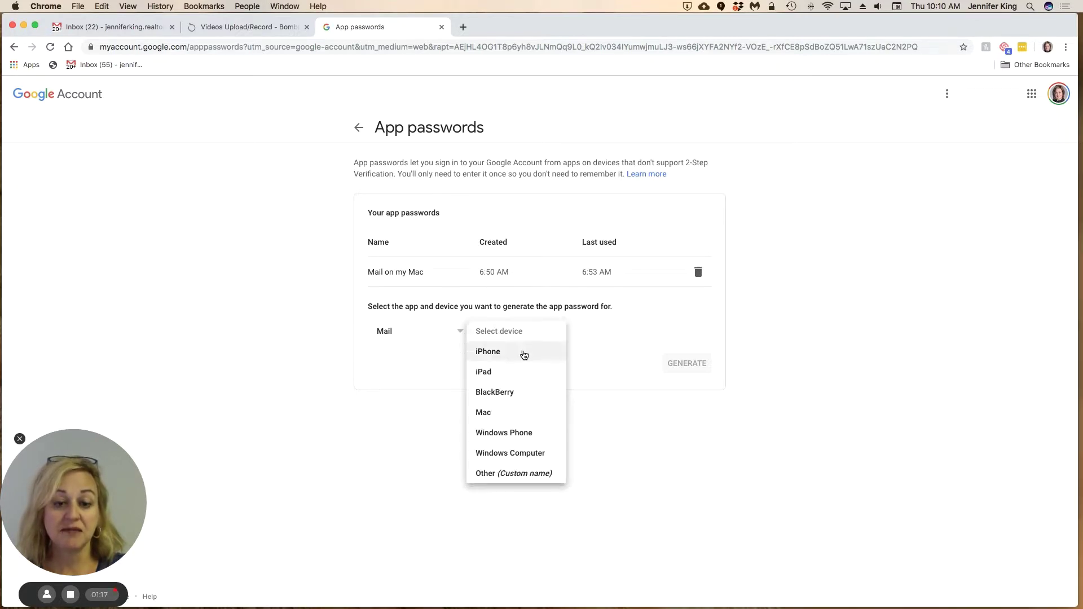
click(524, 414)
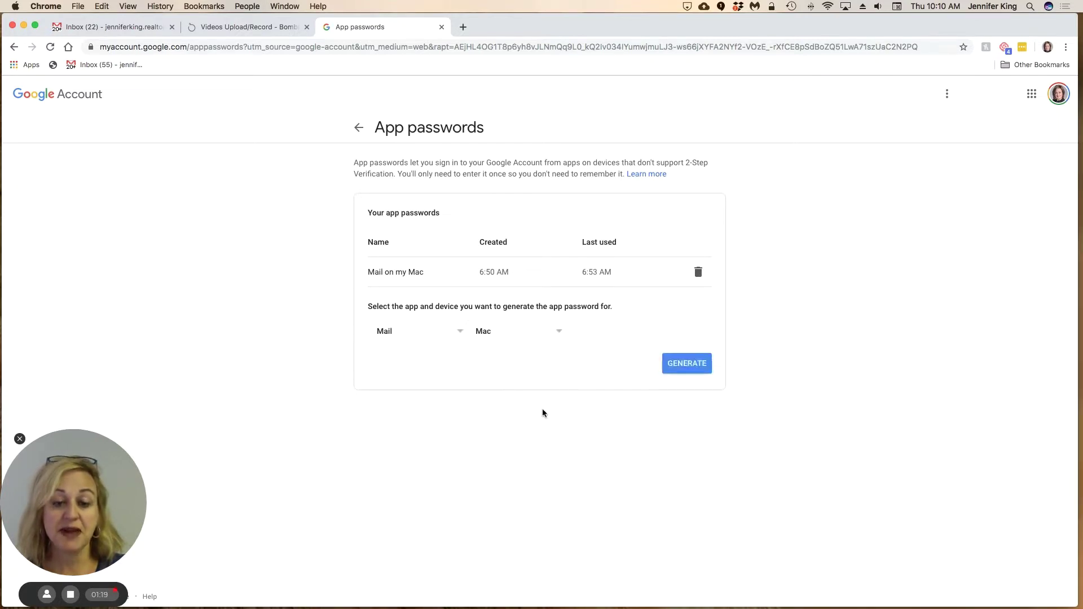
click(683, 365)
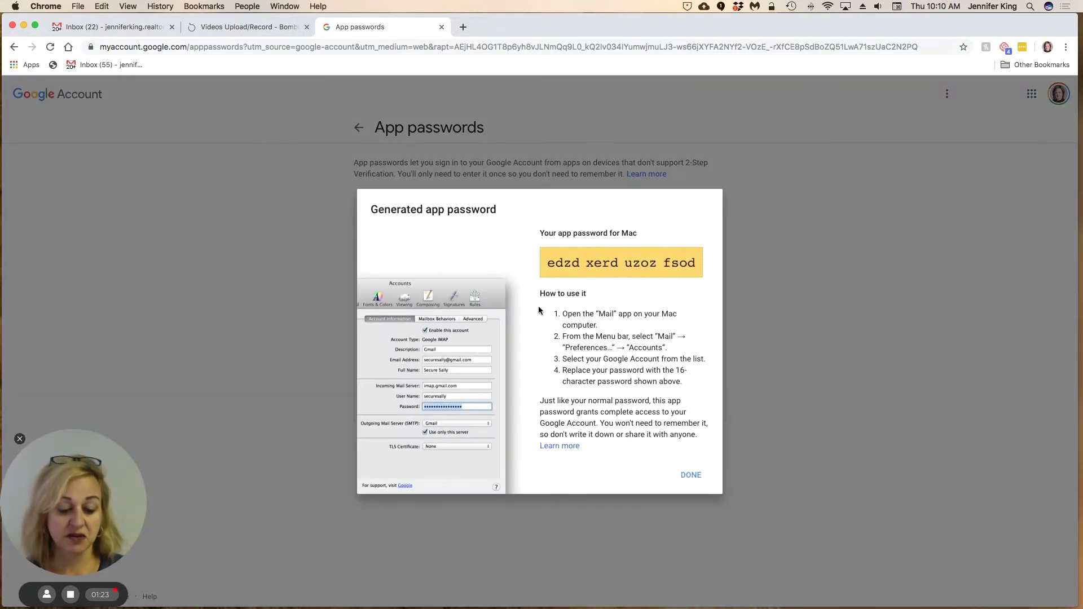
- Screenshot the generated password dialog and copy the 16-character app password
key(super+shift+4)
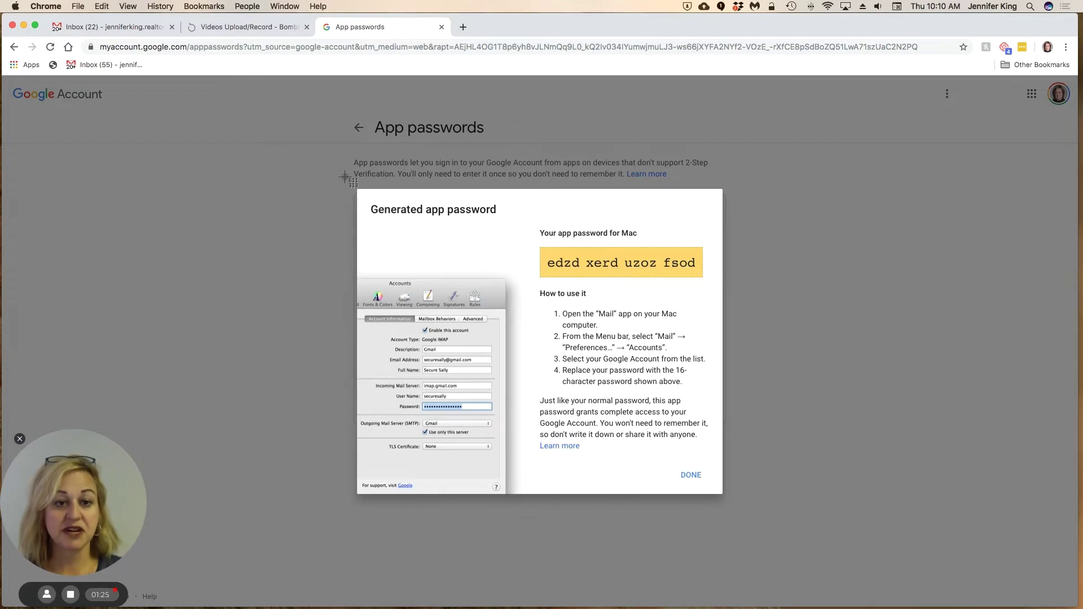
drag(357, 185, 721, 494)
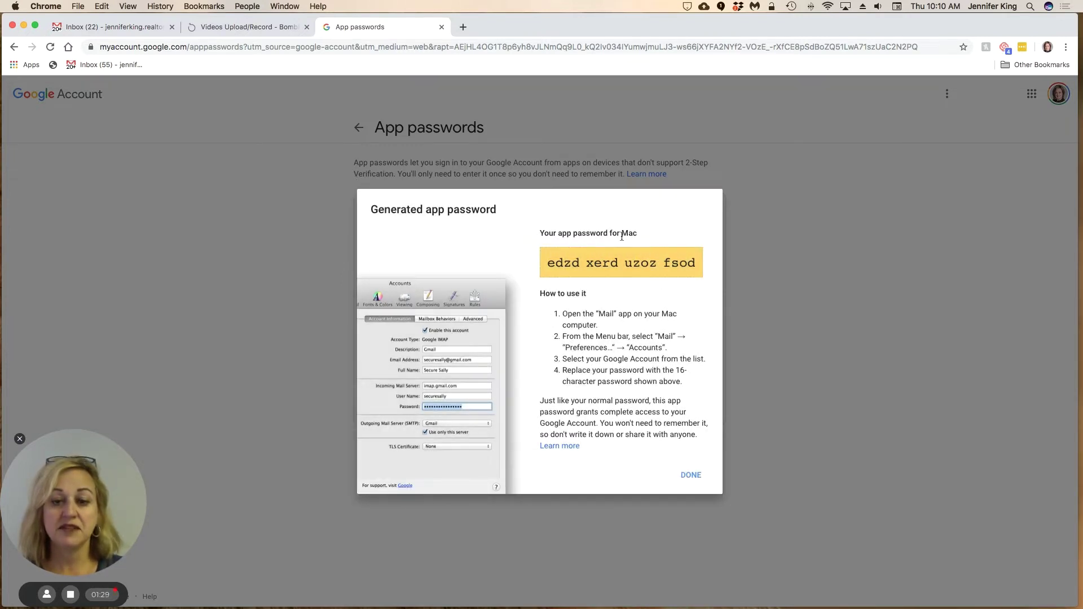
triple_click(656, 260)
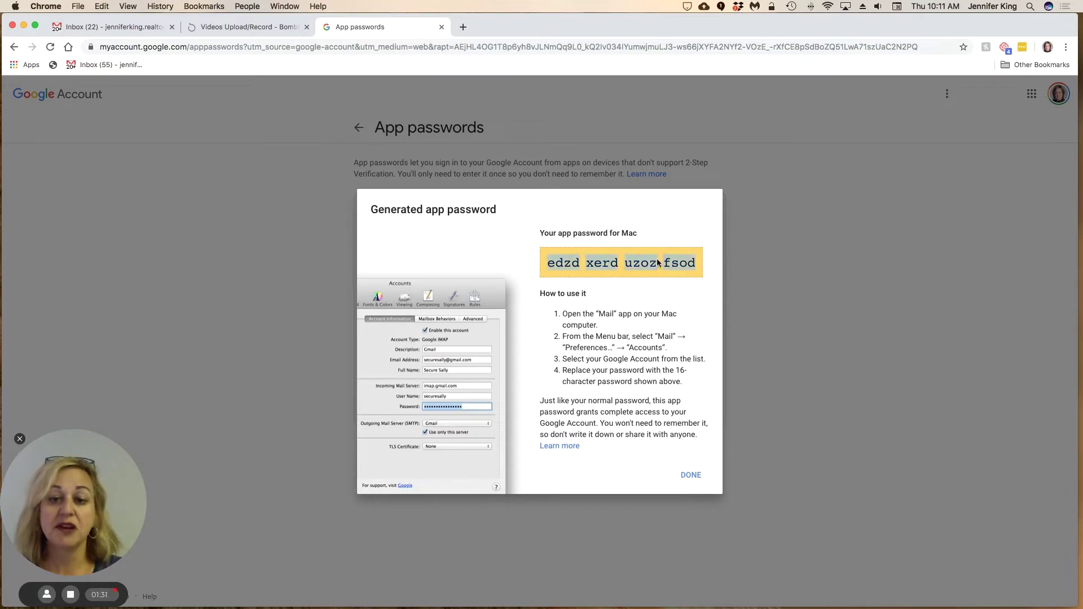
right_click(658, 259)
click(692, 284)
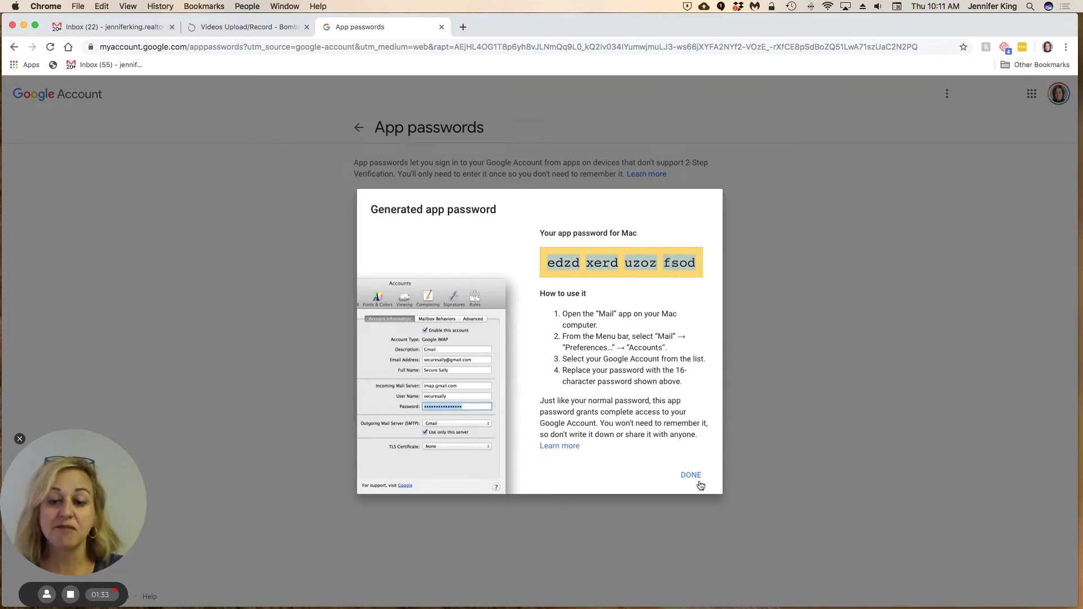
- Close the password dialog and open Gmail's Accounts and Import settings
click(693, 475)
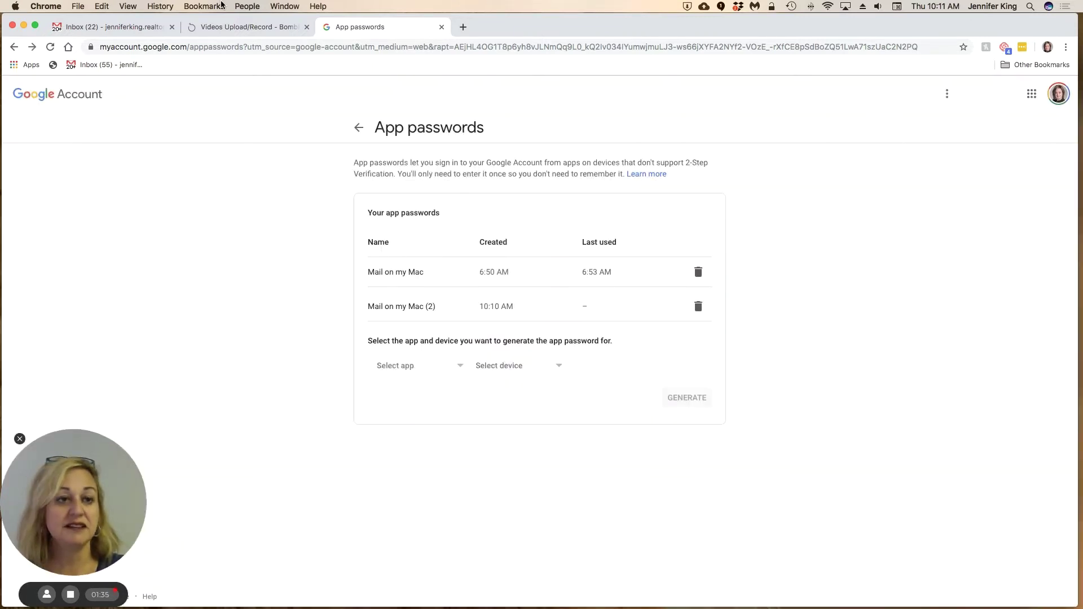
click(121, 30)
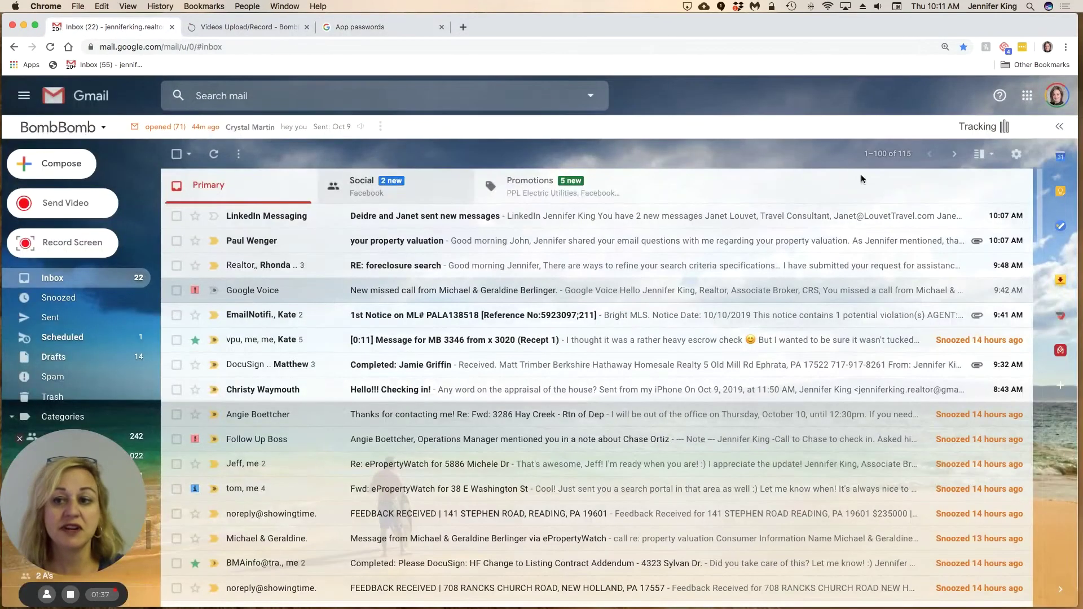
click(1015, 154)
click(946, 231)
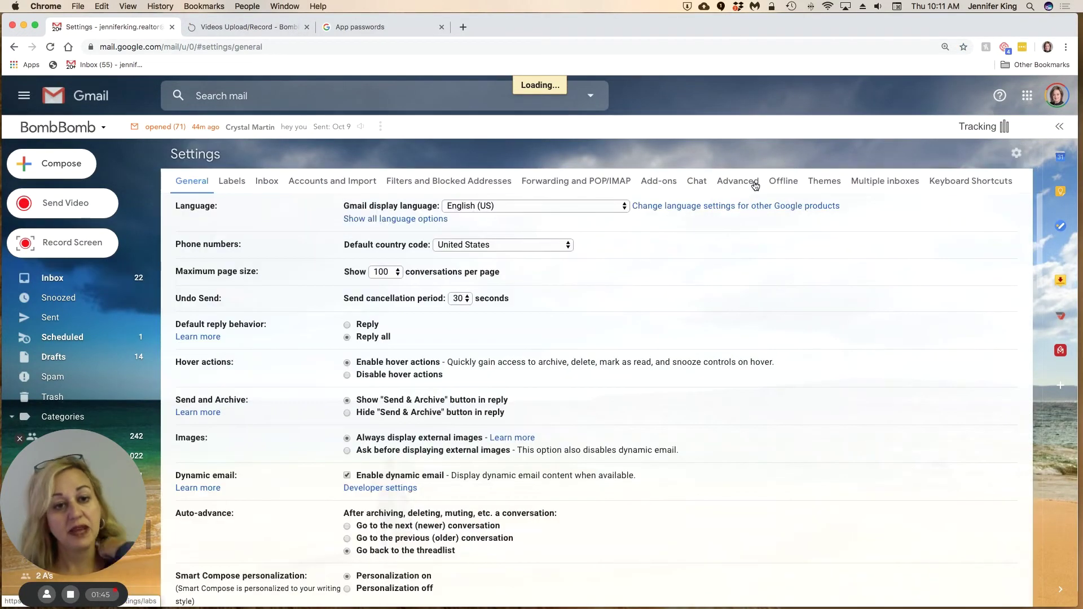
click(324, 179)
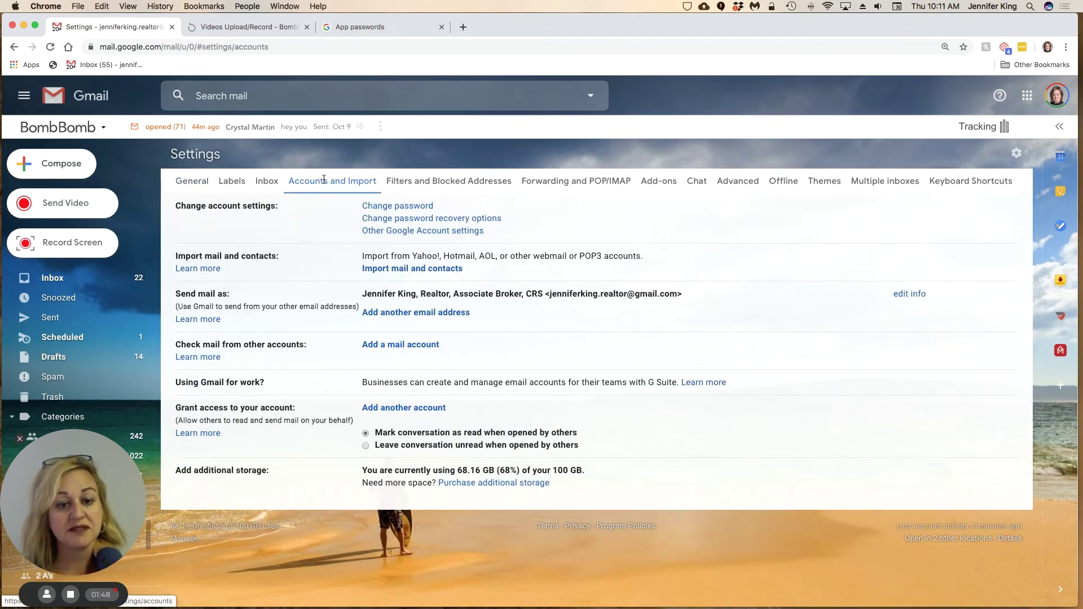
- Add another send-from address, entering the remax.net alias e-mail with Treat as an alias kept
click(406, 318)
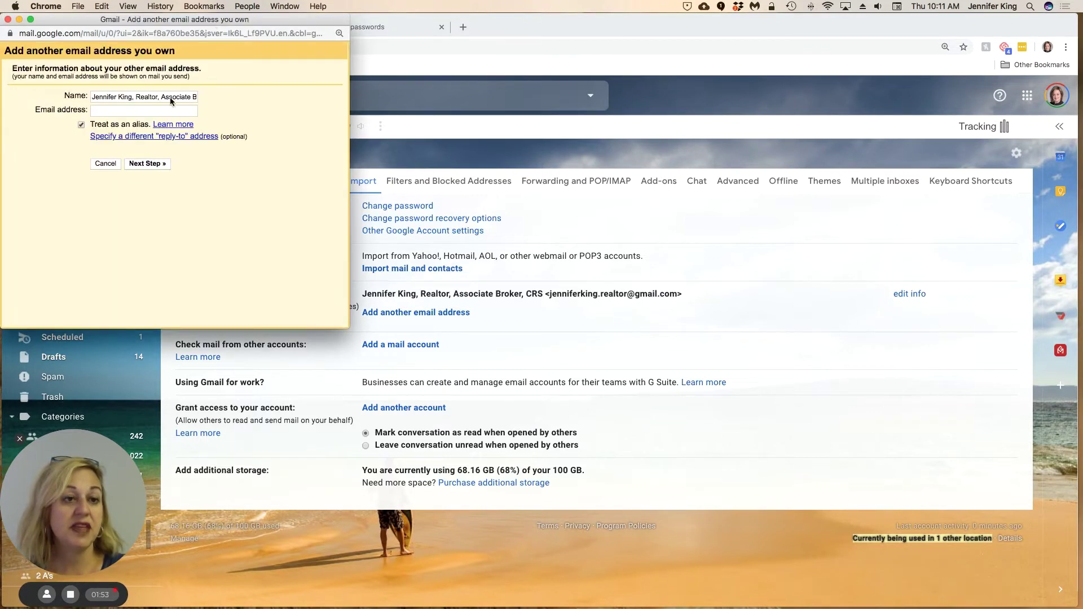
click(157, 111)
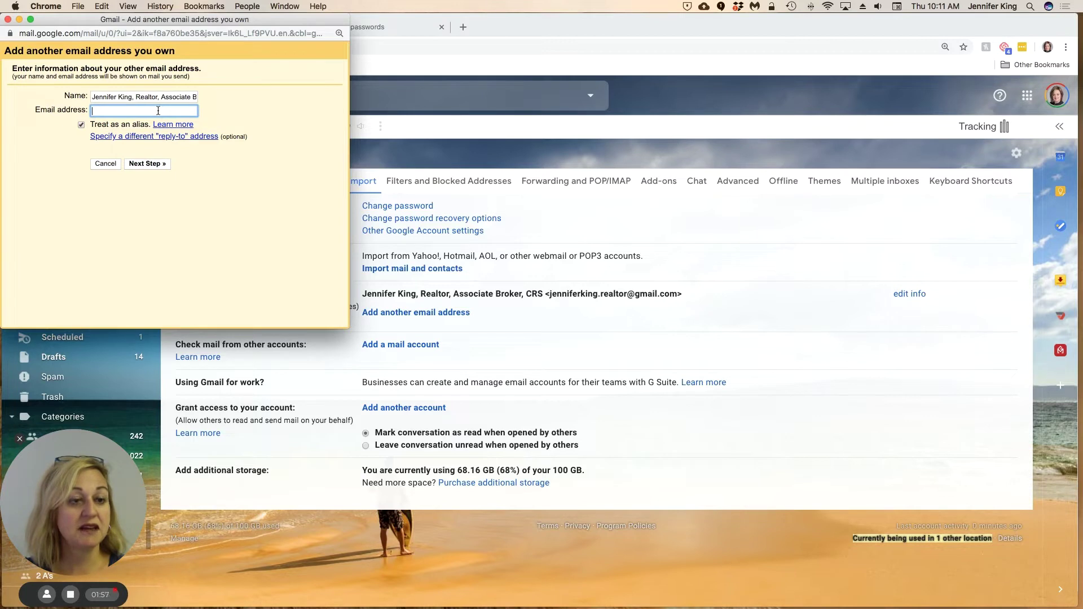
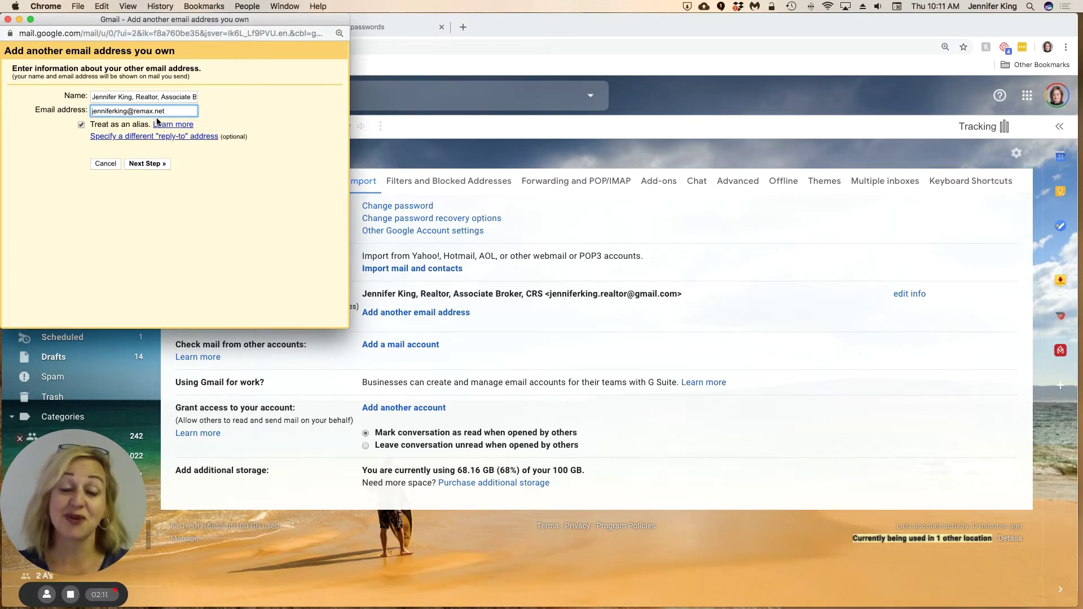
- Continue to the smtp.gmail.com port 587 step and correct the SMTP username
click(145, 164)
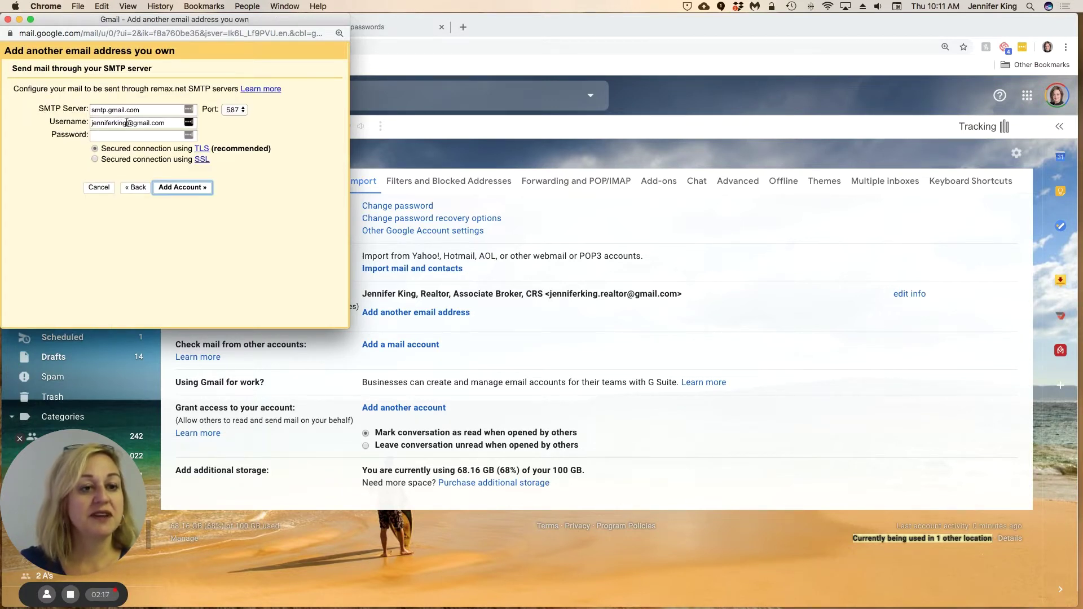
click(129, 123)
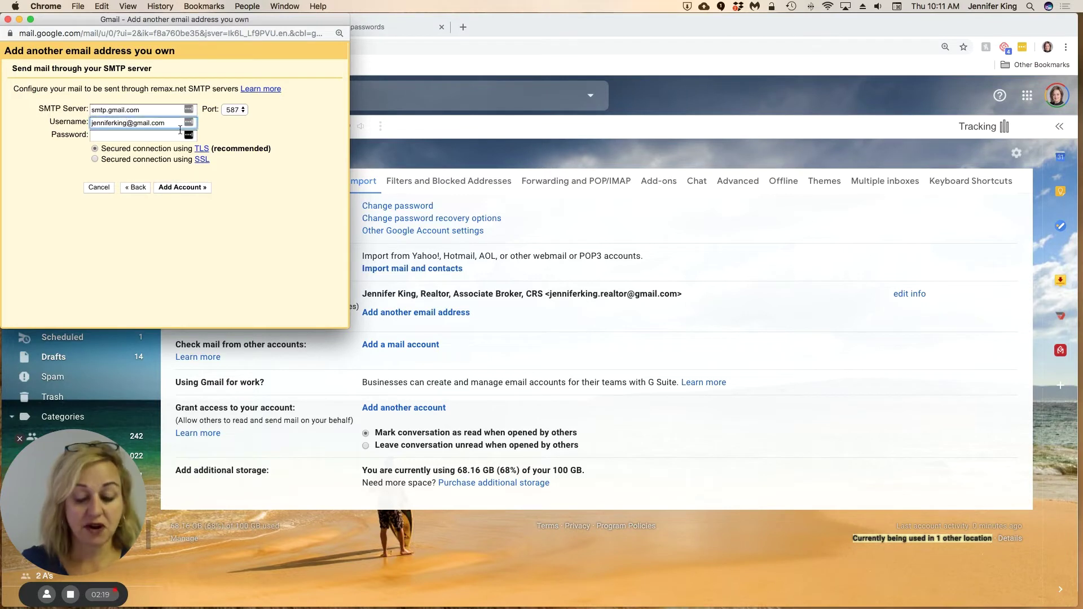
text(.realtor)
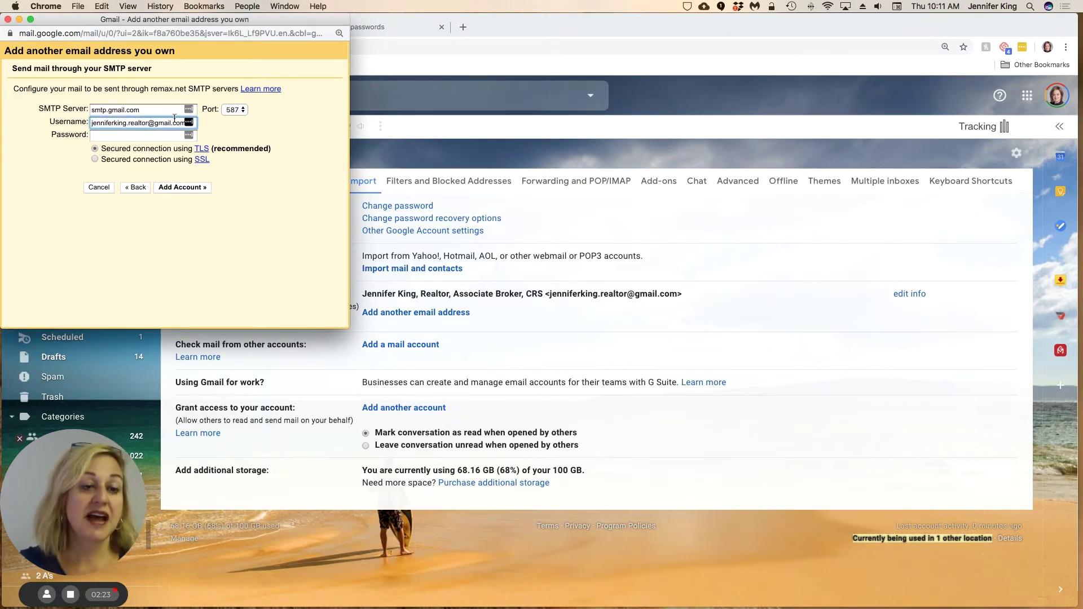
click(116, 136)
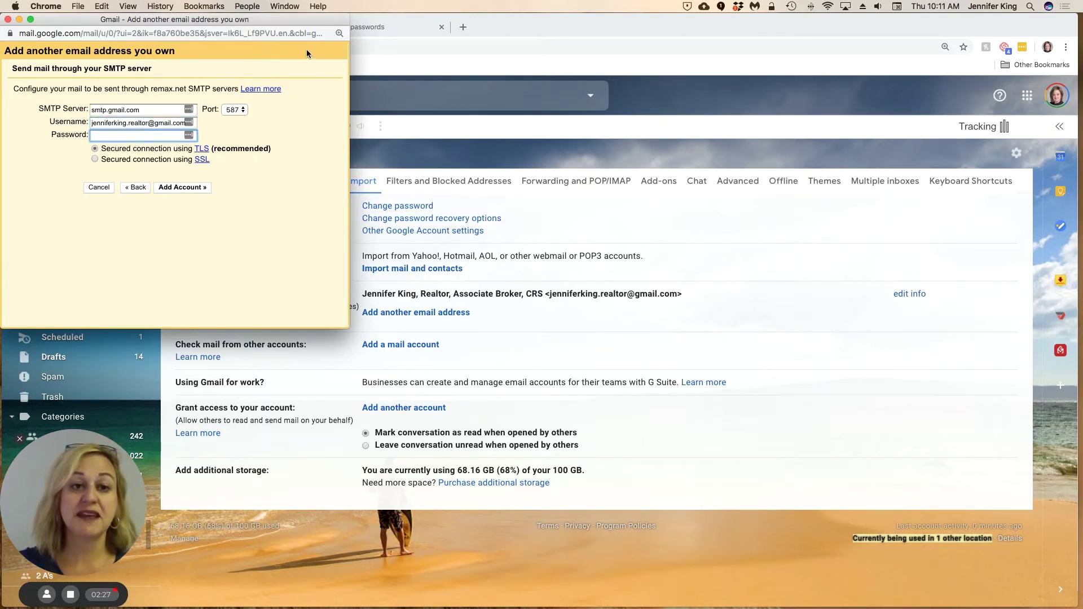
- Paste the copied app password into the SMTP form's password field
click(395, 28)
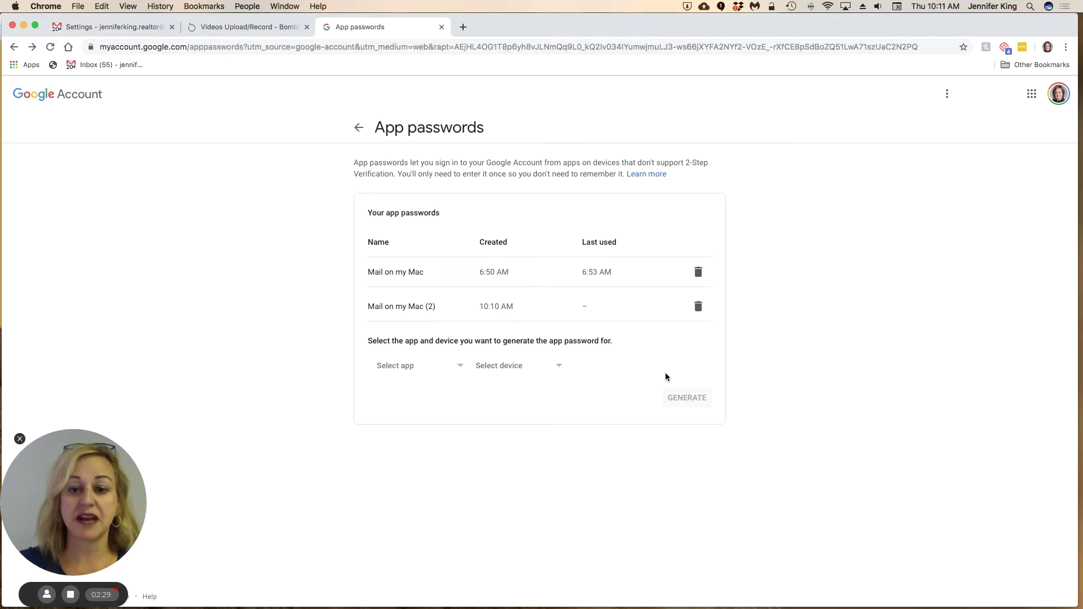
click(120, 29)
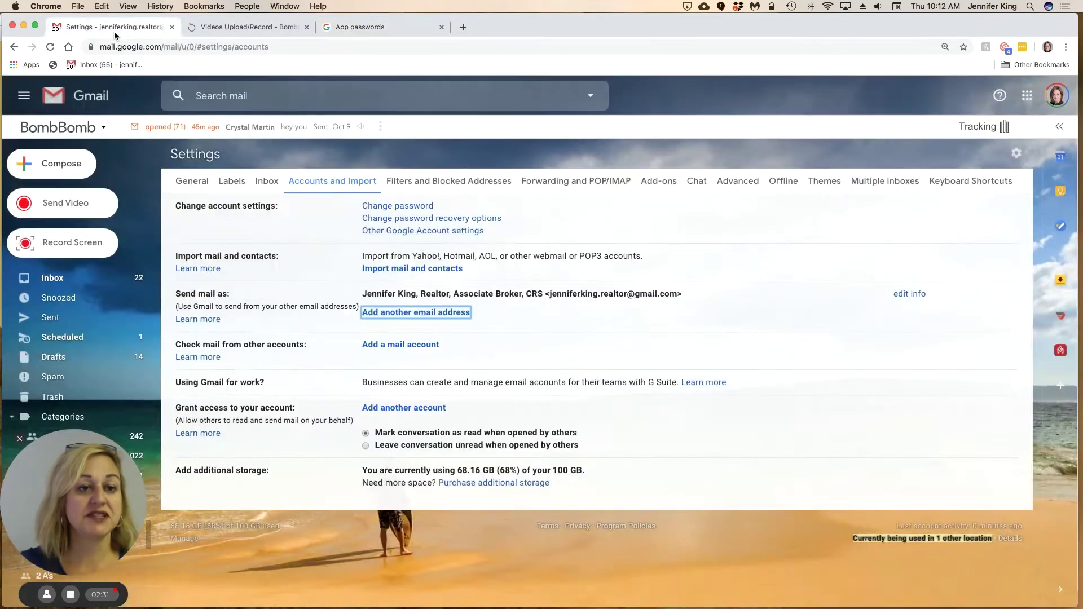
click(233, 28)
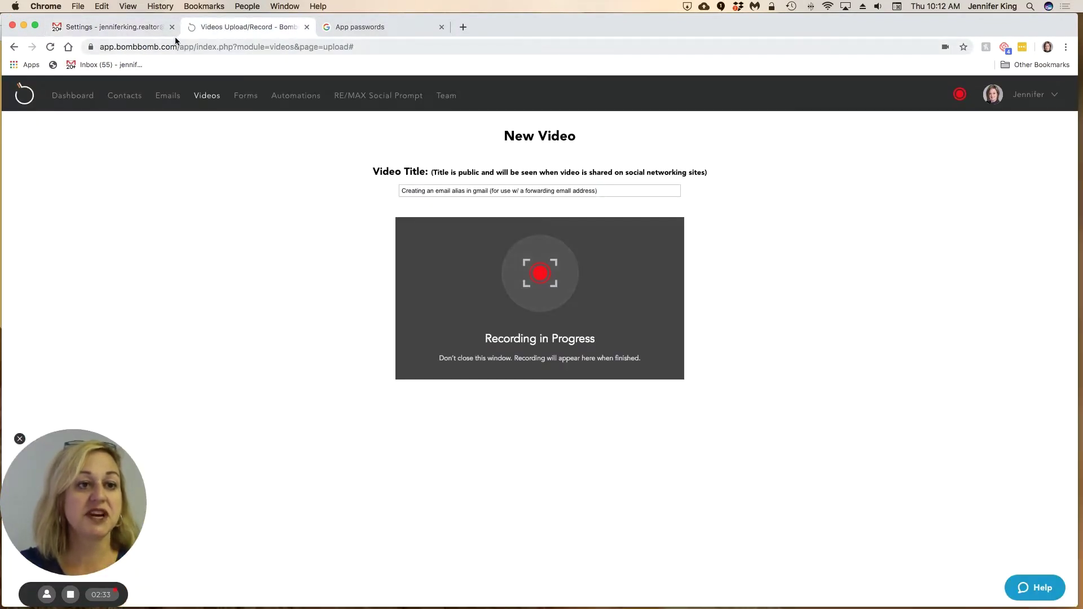
click(137, 29)
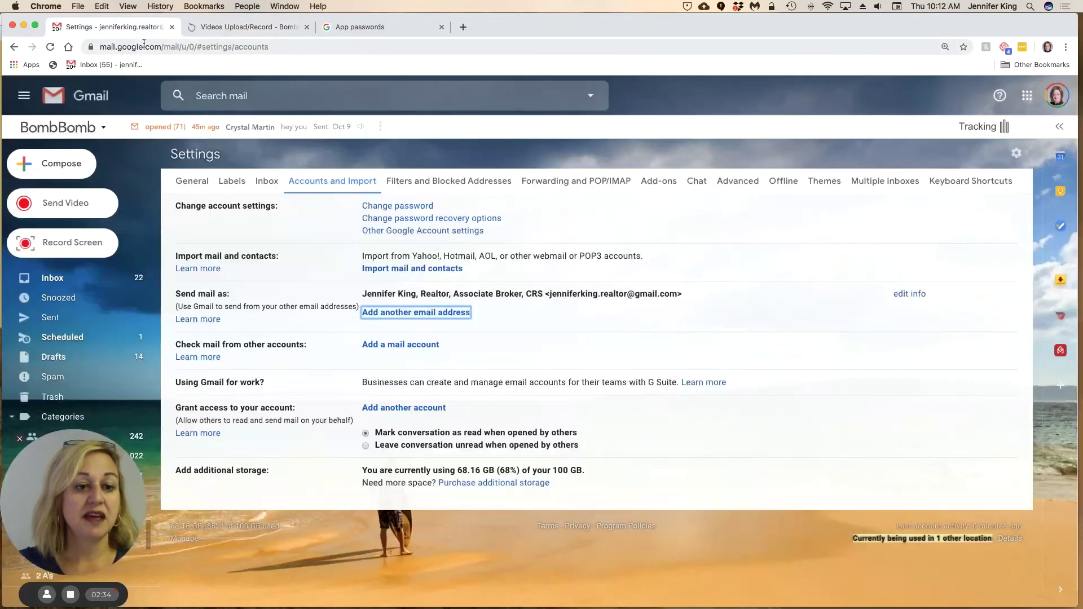
click(356, 31)
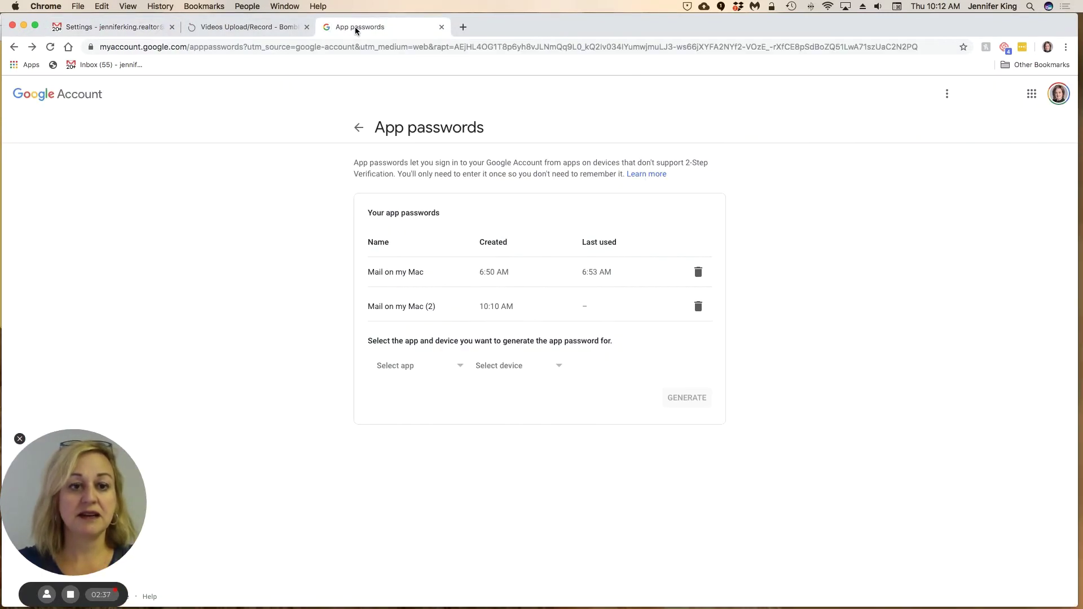
click(262, 29)
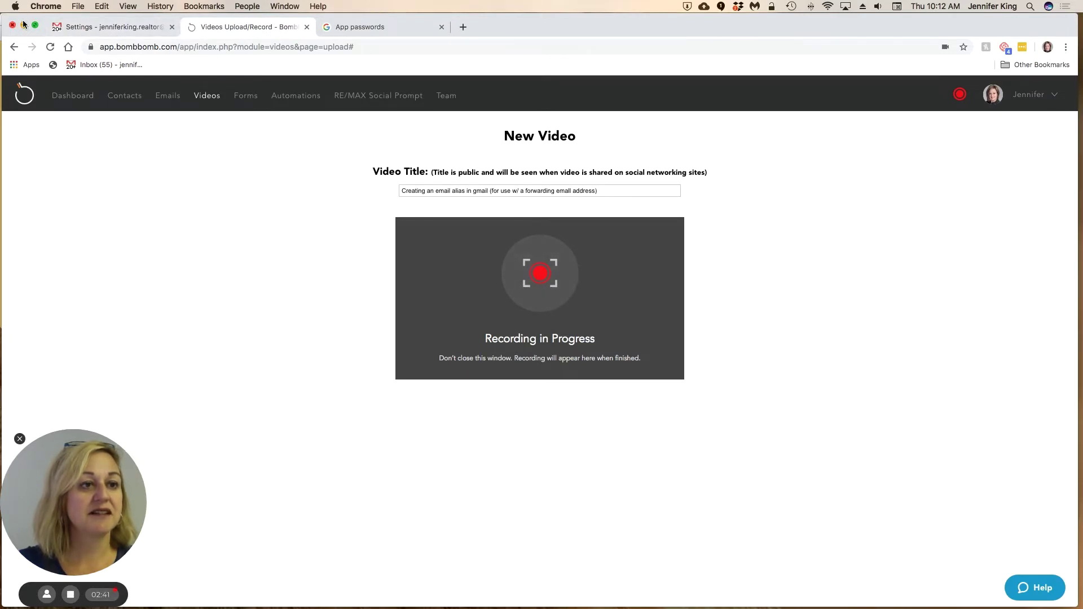
drag(31, 20, 227, 16)
click(109, 136)
right_click(109, 136)
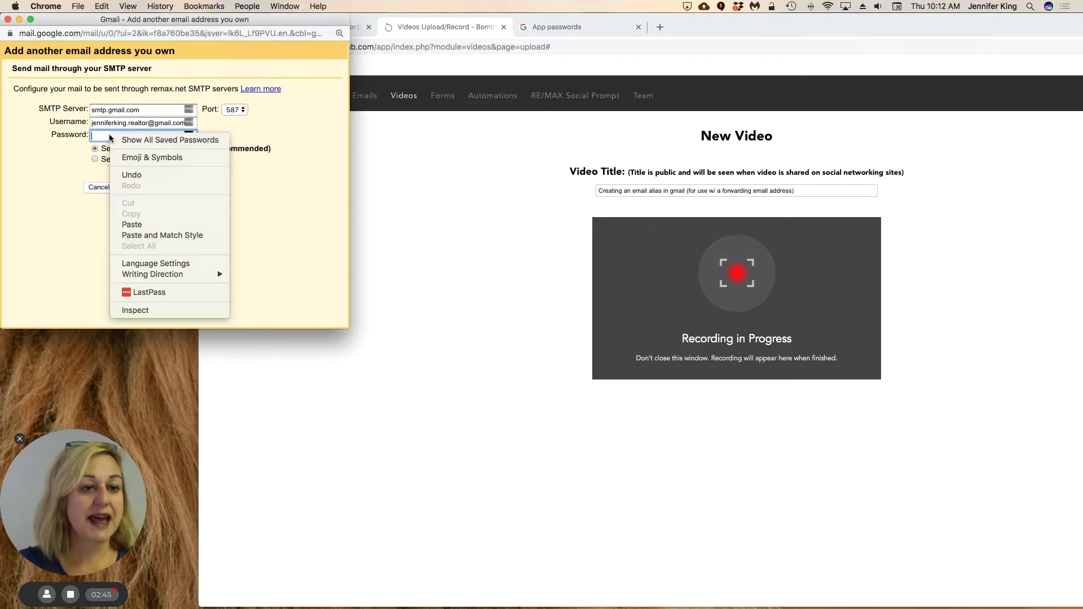
click(141, 224)
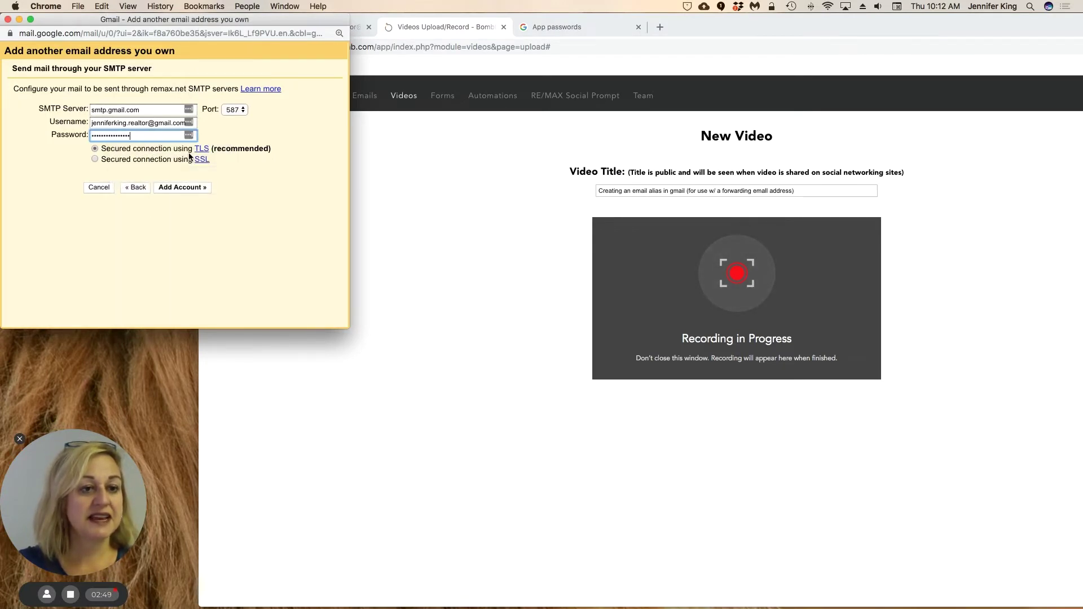
- Add the alias account, confirm it's listed unverified under Send mail as, then go to the inbox
click(179, 187)
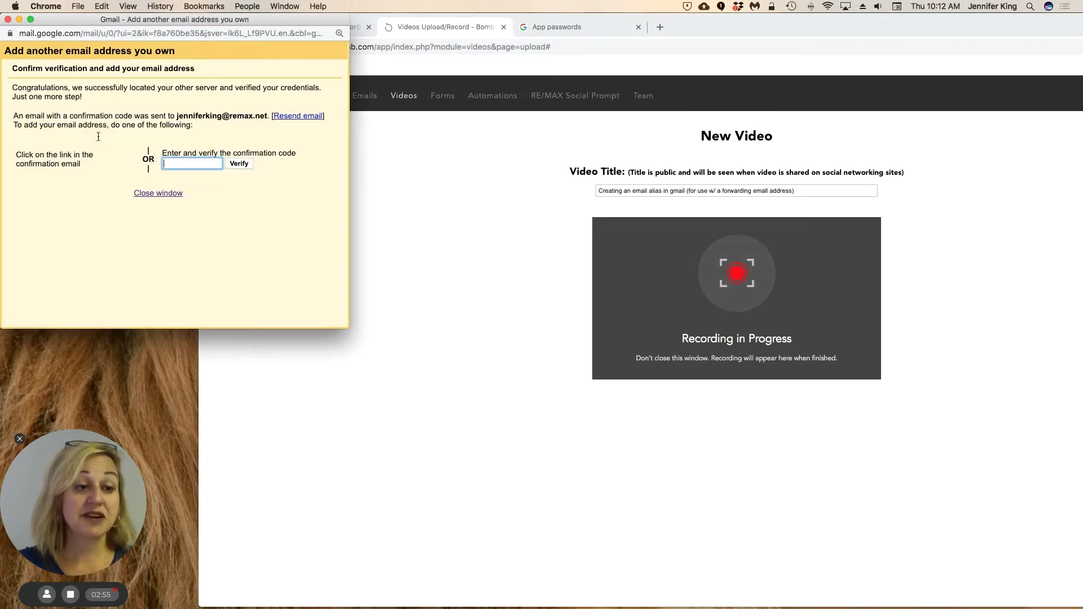
click(414, 160)
click(323, 31)
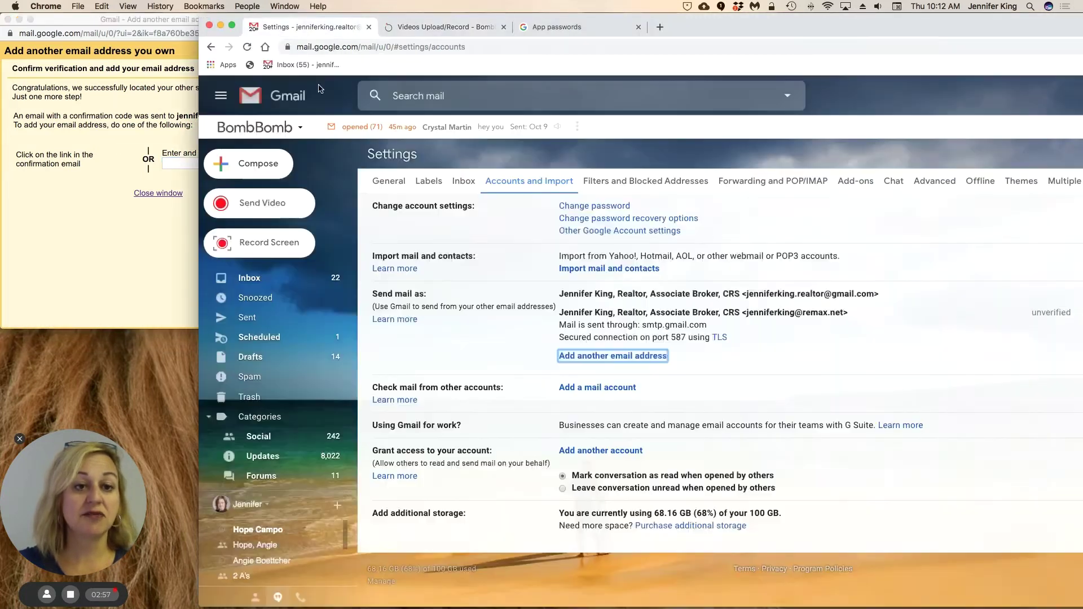
click(628, 121)
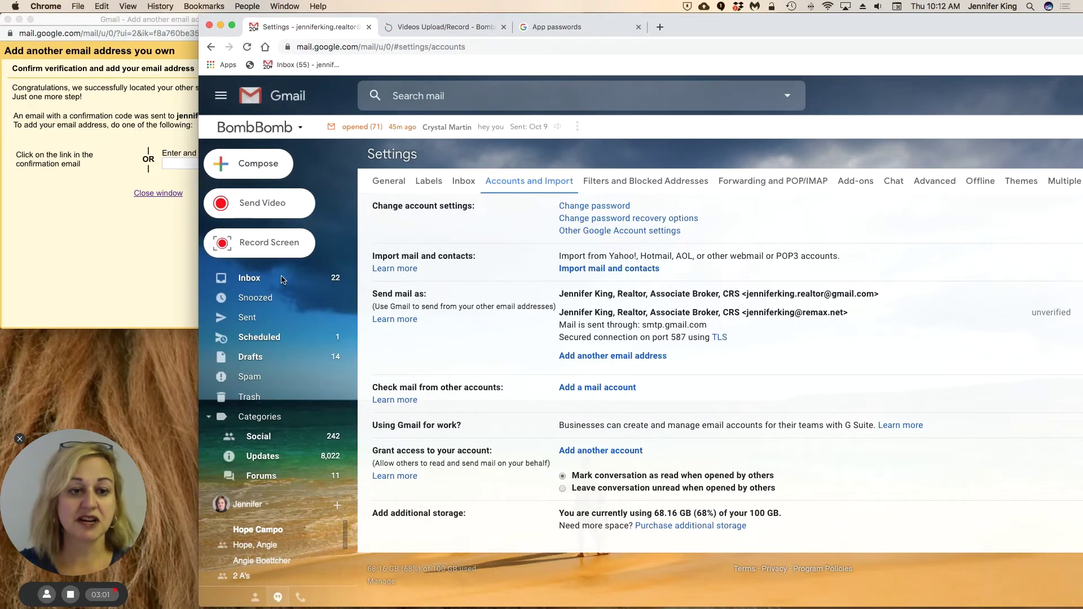
click(252, 279)
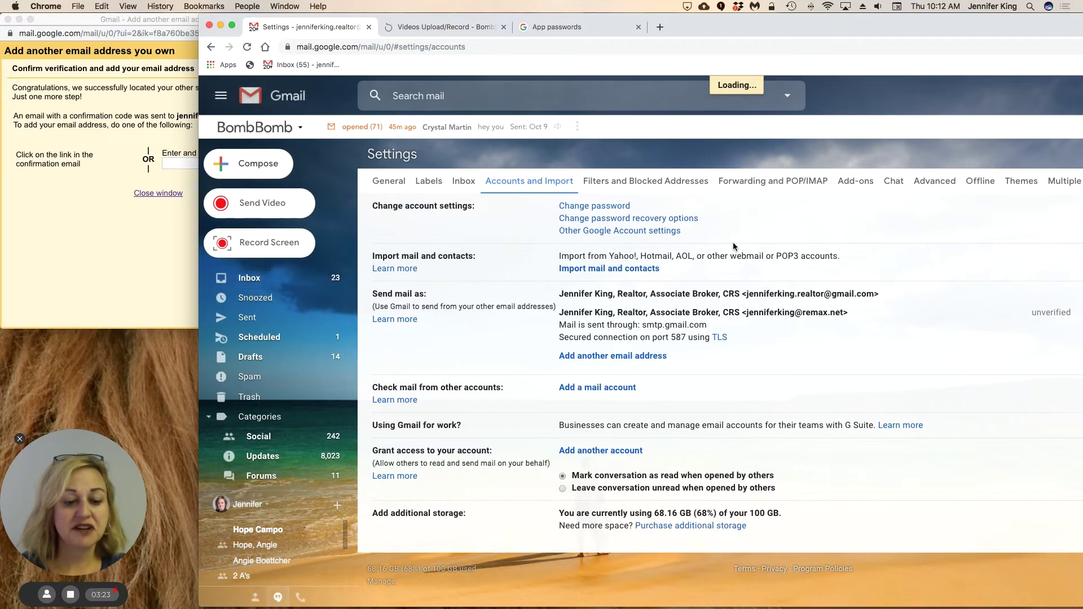
- Reload Gmail, open the Gmail Confirmation email and follow its confirmation link
click(505, 48)
text(mail)
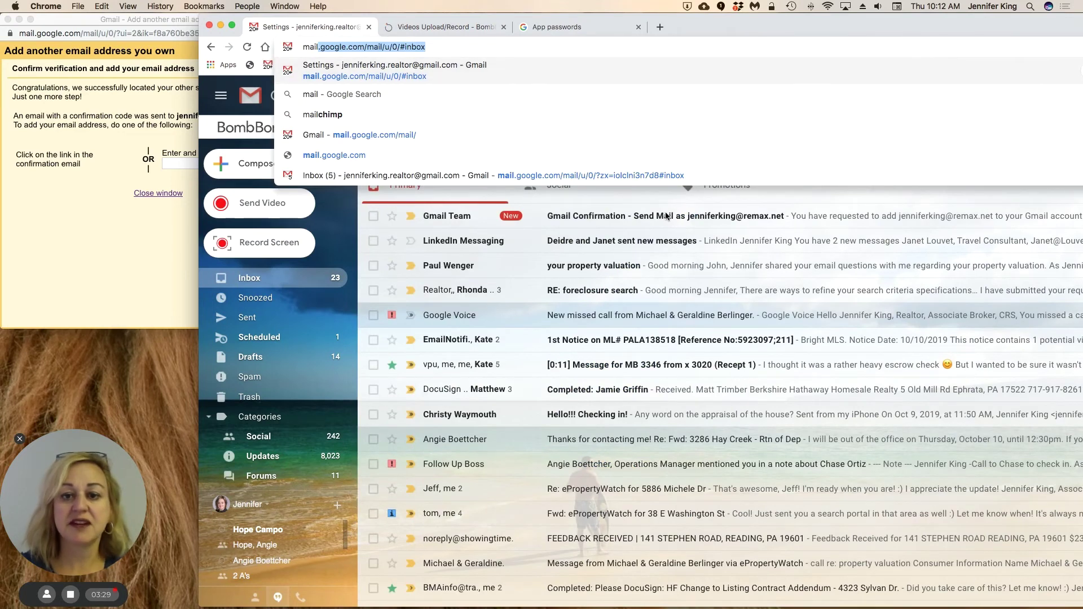
key(Return)
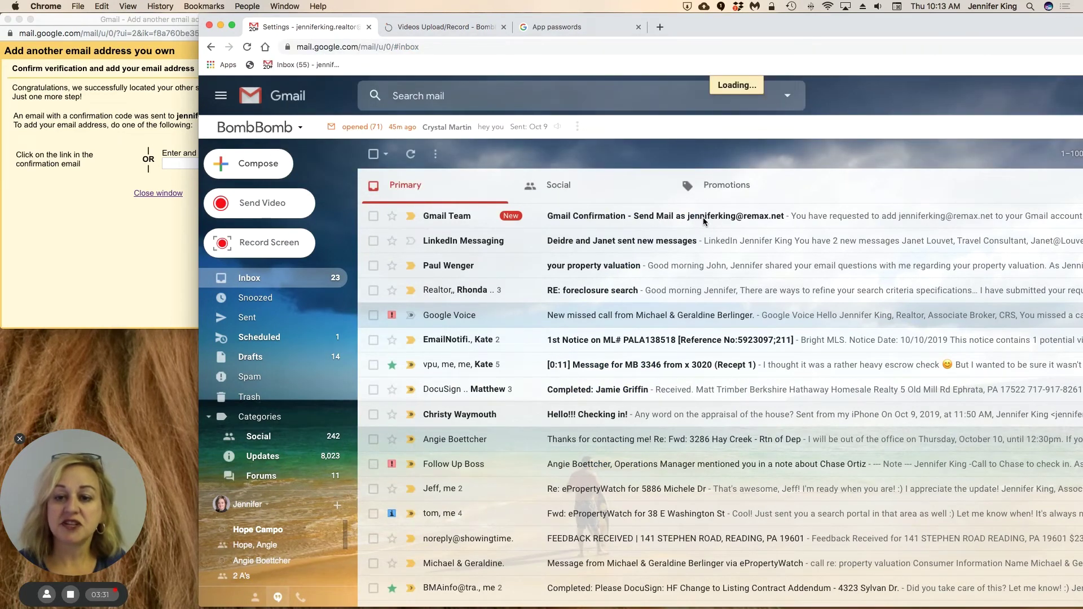
click(771, 212)
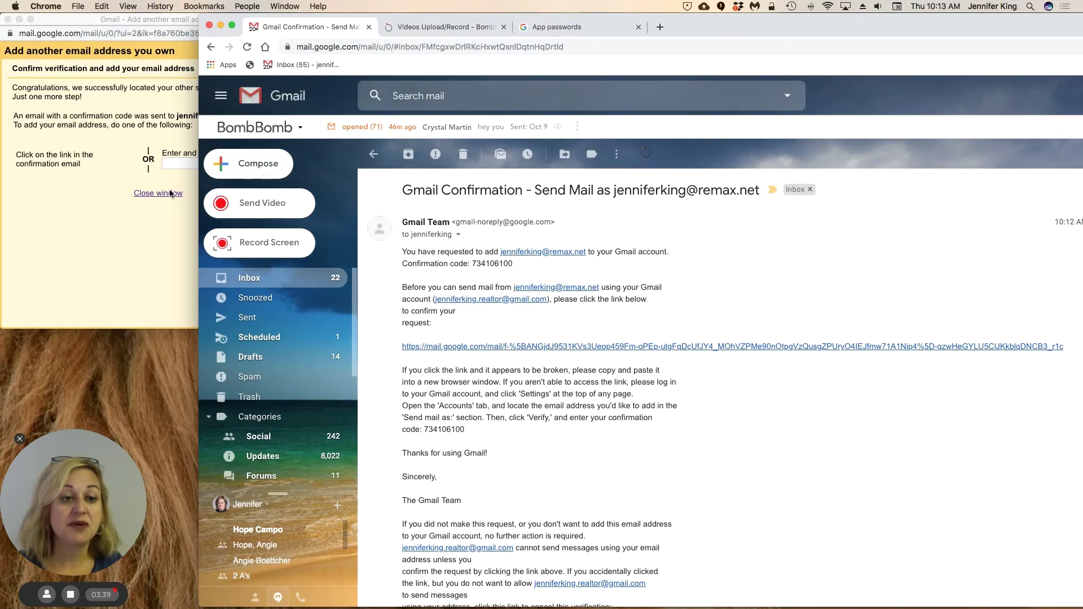
click(182, 168)
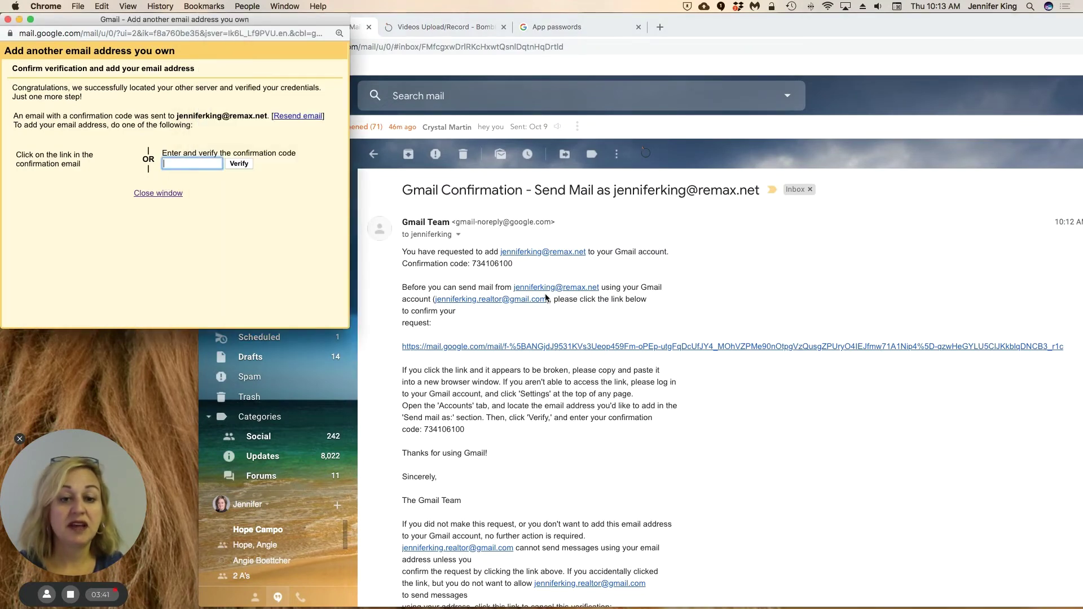
click(634, 299)
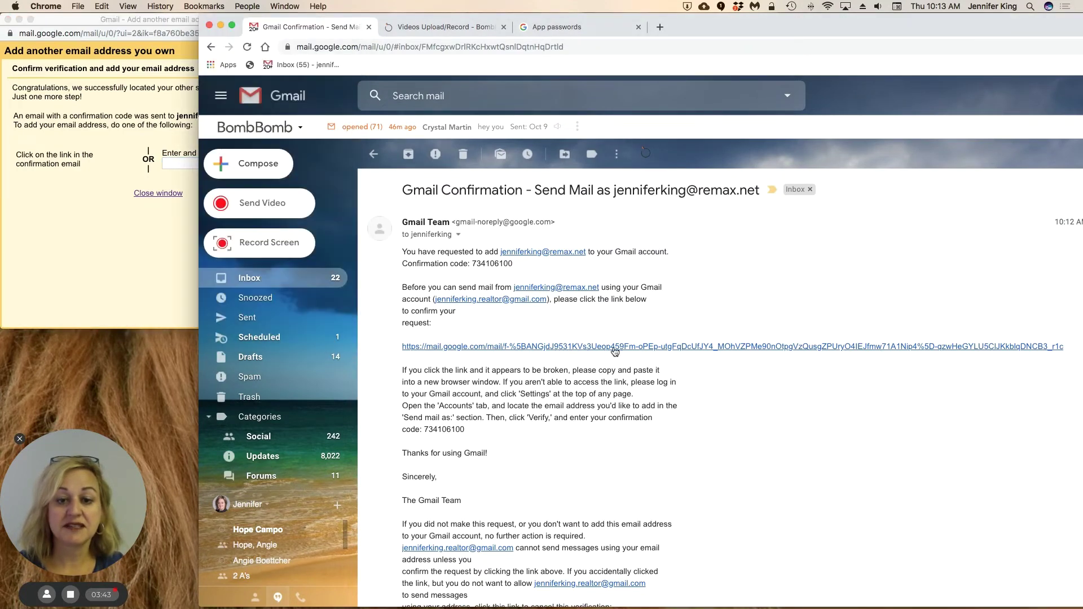
- Confirm sending as the remax.net alias, then return to the confirmation email
click(614, 347)
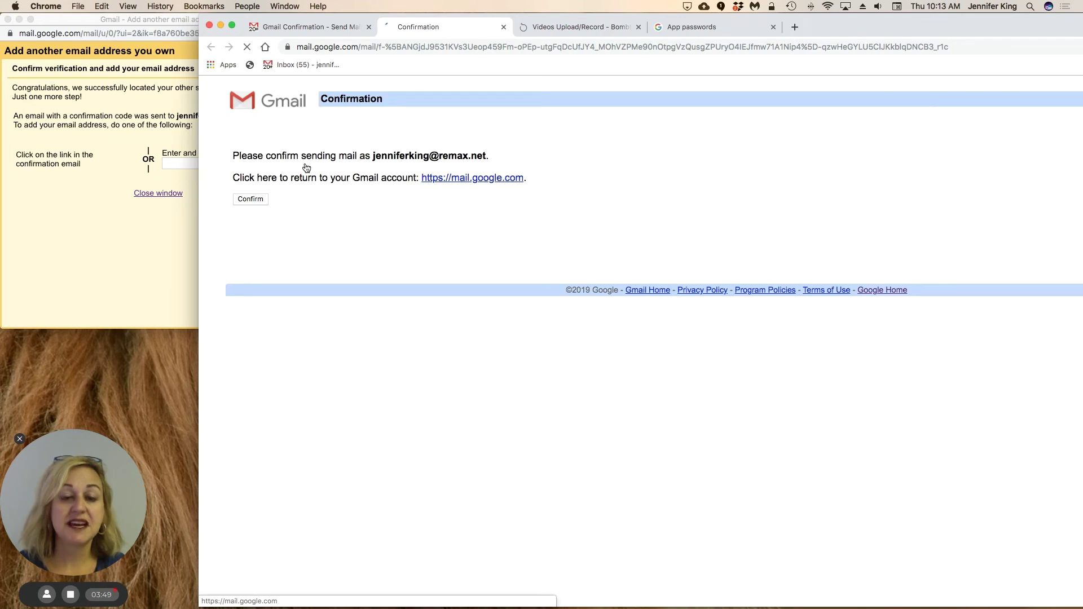
click(254, 198)
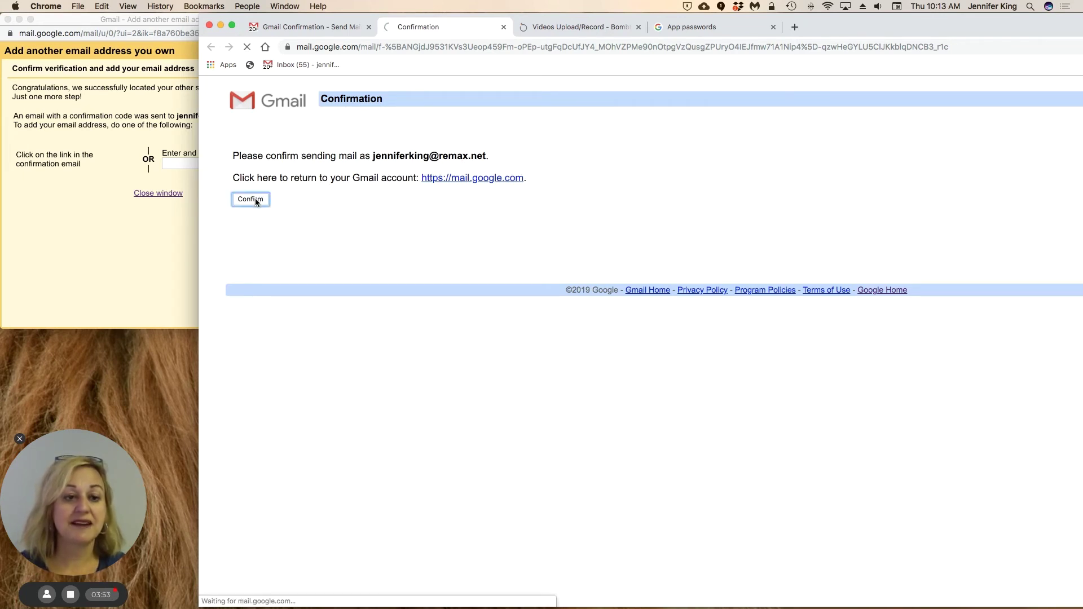
click(332, 26)
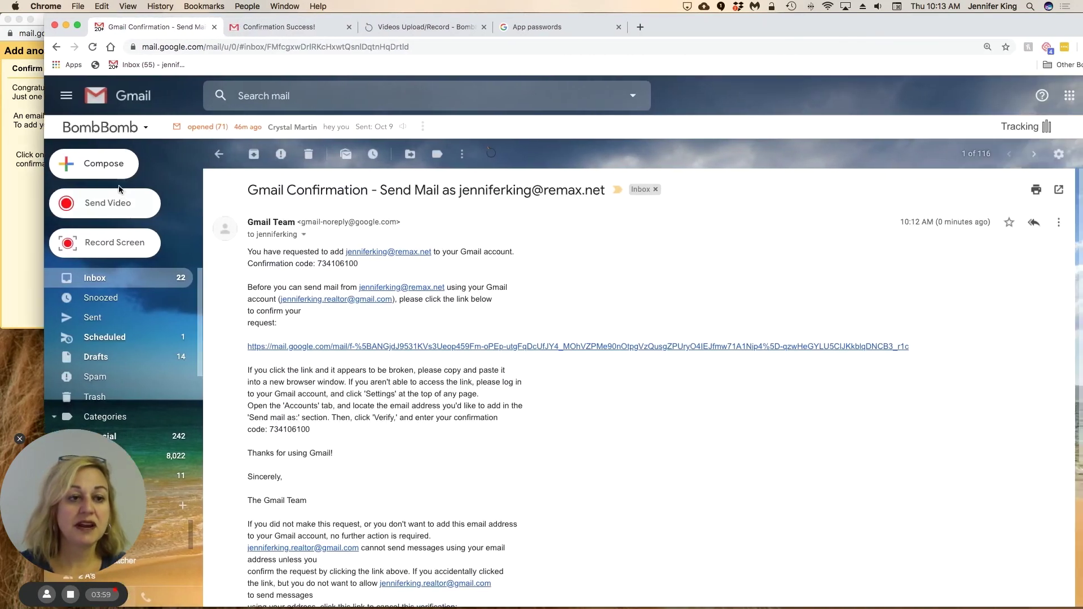
- Start a new message and open Gmail's full settings from the quick settings gear
click(111, 167)
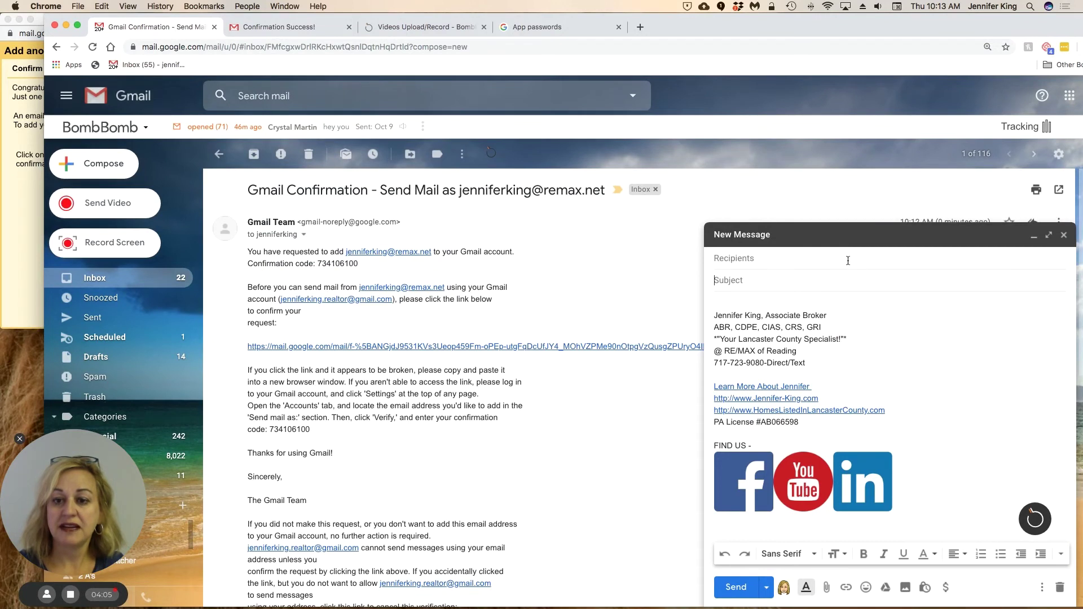
click(1054, 155)
click(1001, 232)
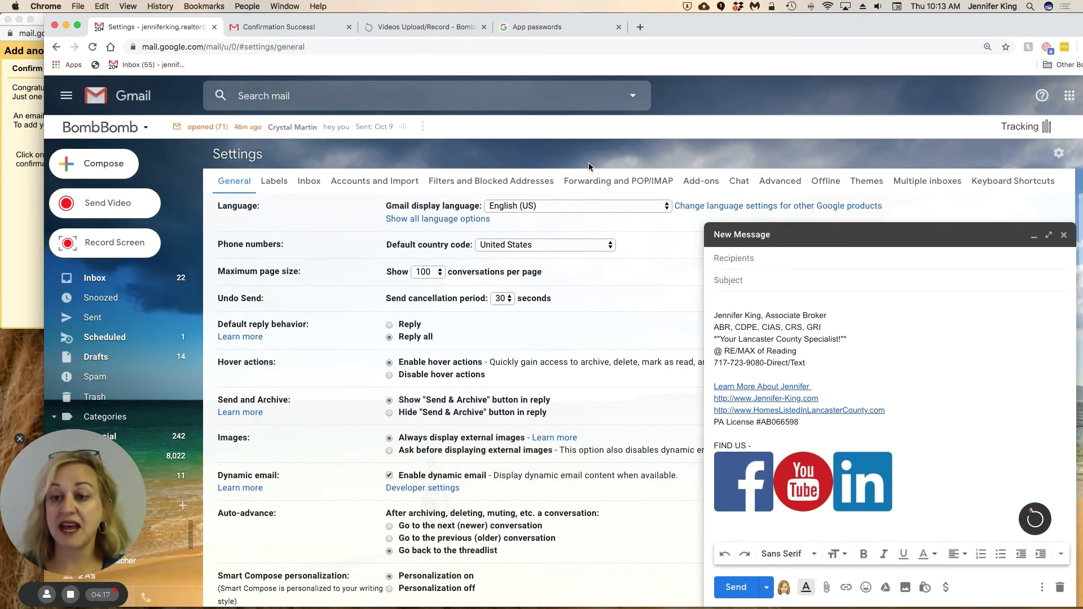
- Minimize the new message and make the remax.net alias the default Send mail as address in Accounts and Import
click(1033, 235)
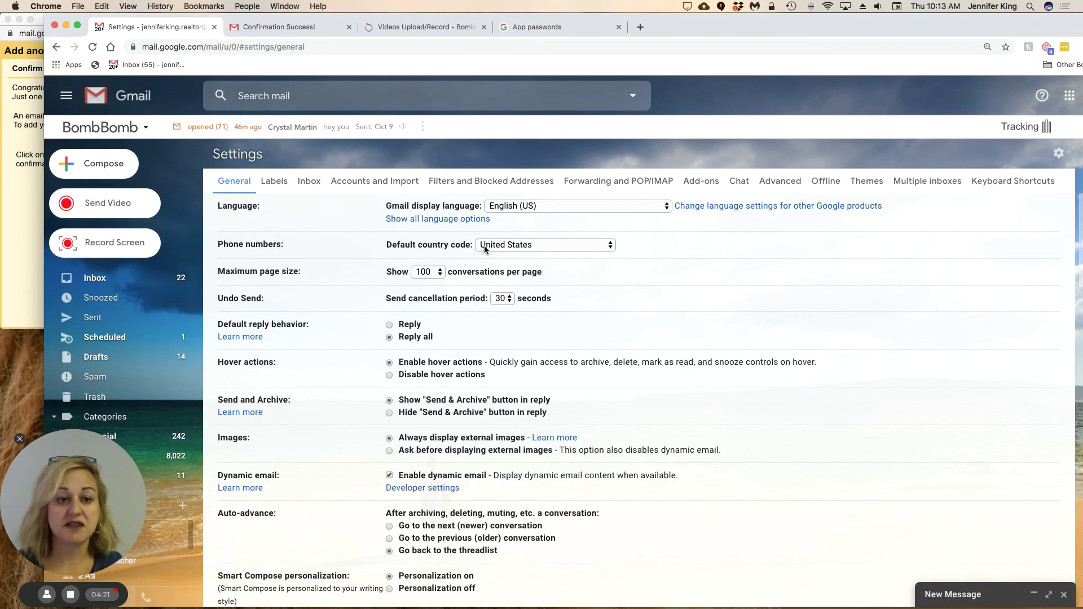
scroll(484, 249, down, 3)
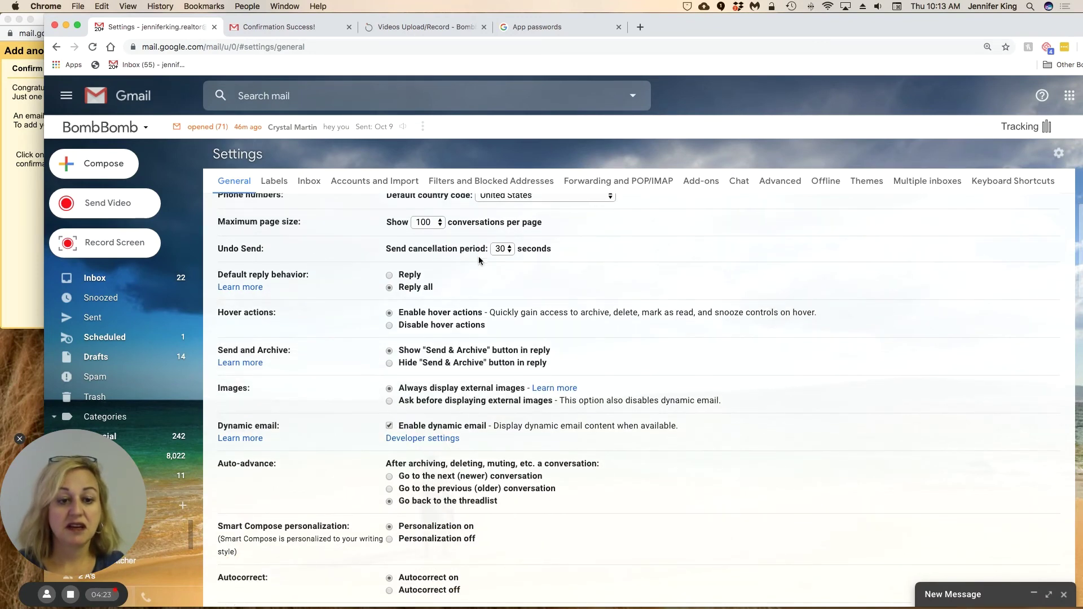
click(379, 181)
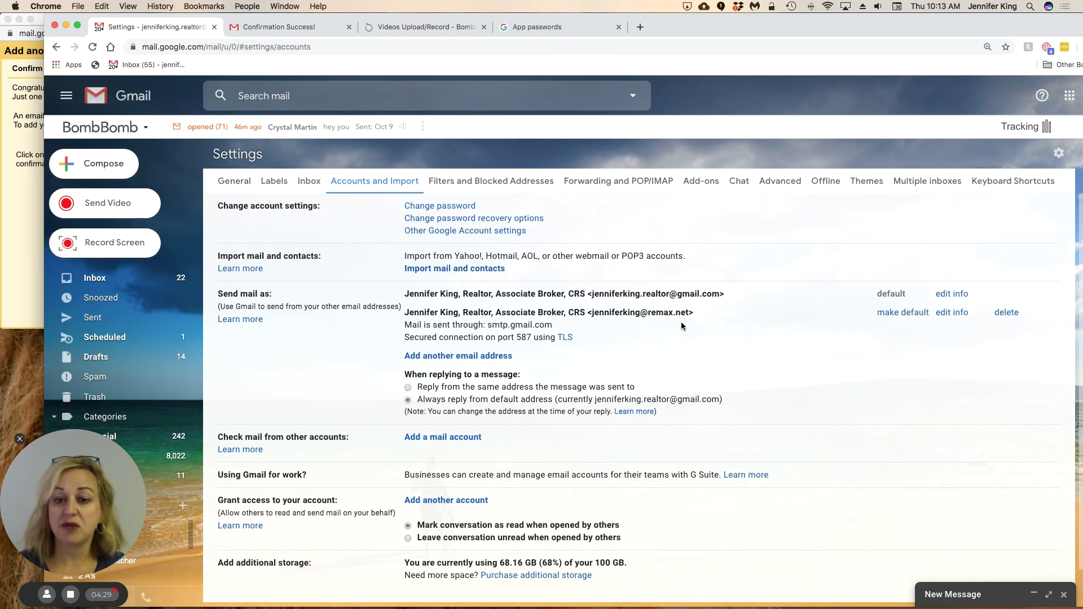
click(908, 316)
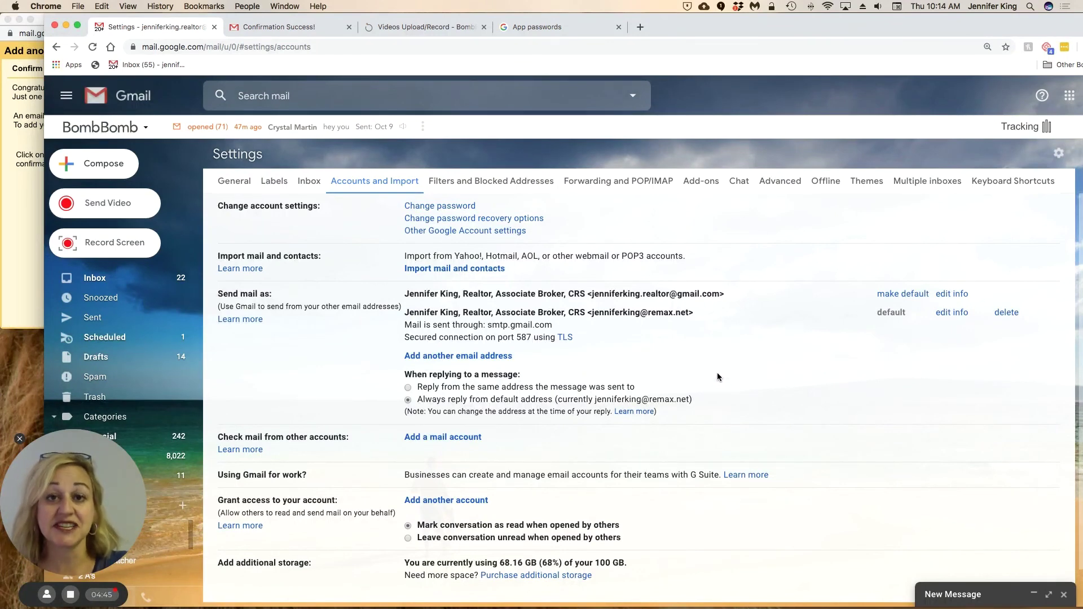
scroll(725, 375, down, 2)
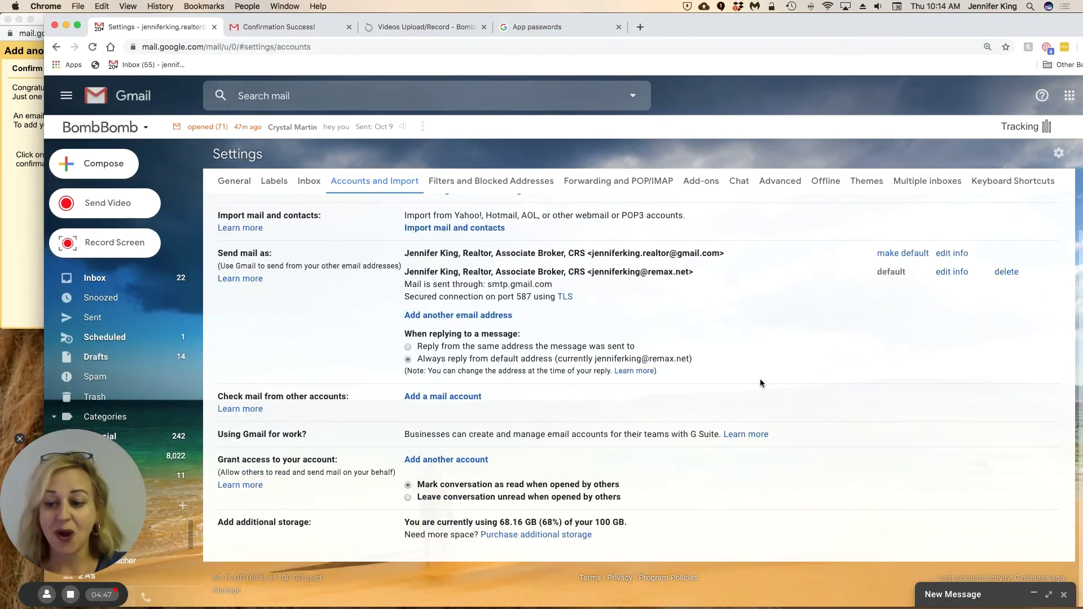
scroll(786, 392, up, 2)
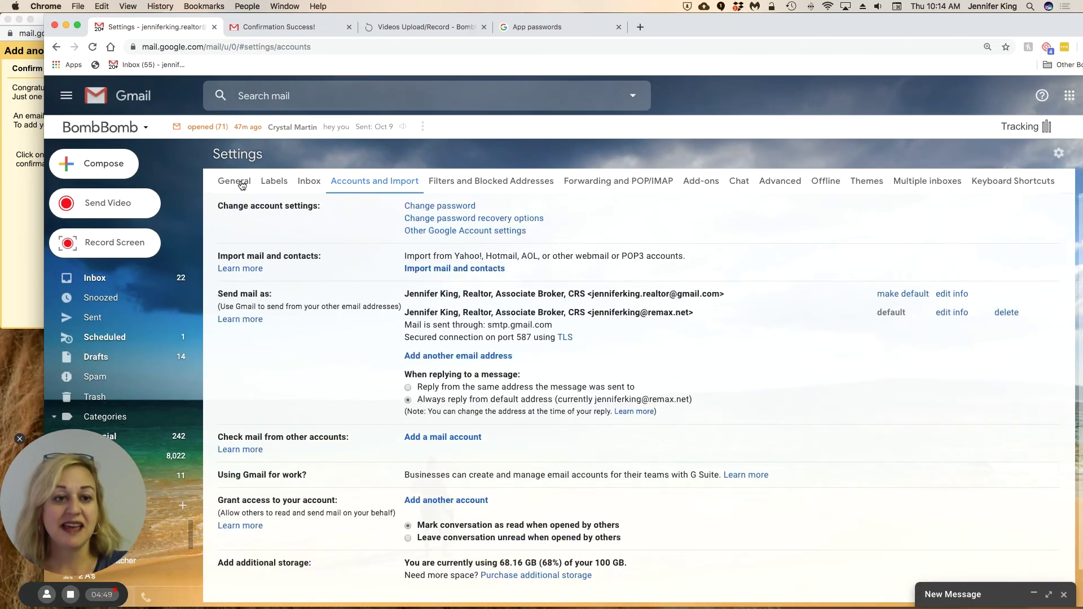